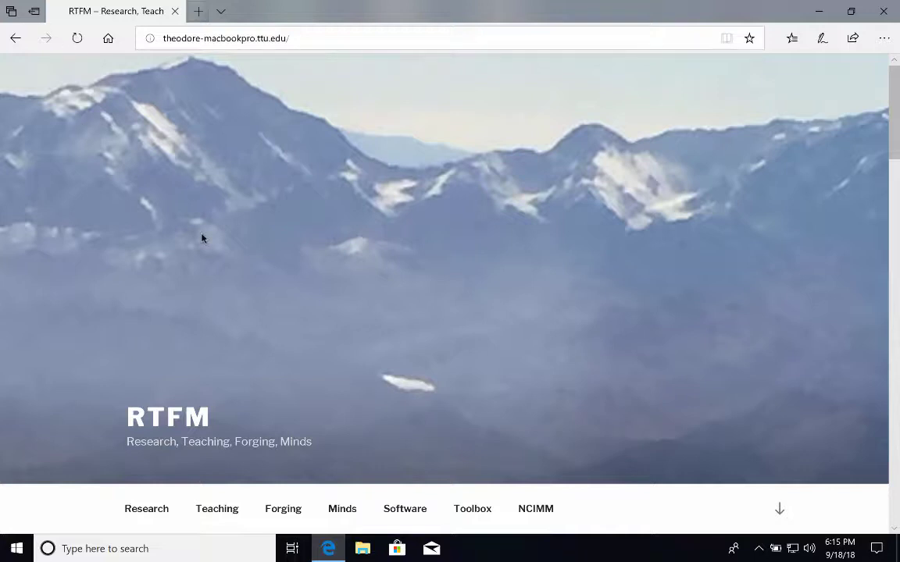
Open the RTFM site's Software page and examine the MacOS builds table with its resource links
click(405, 509)
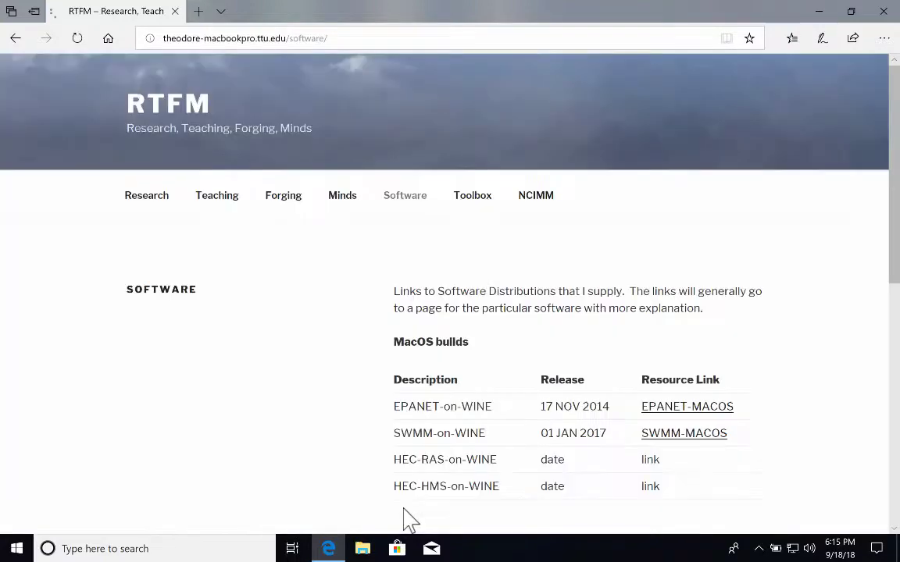
scroll(346, 457, down, 3)
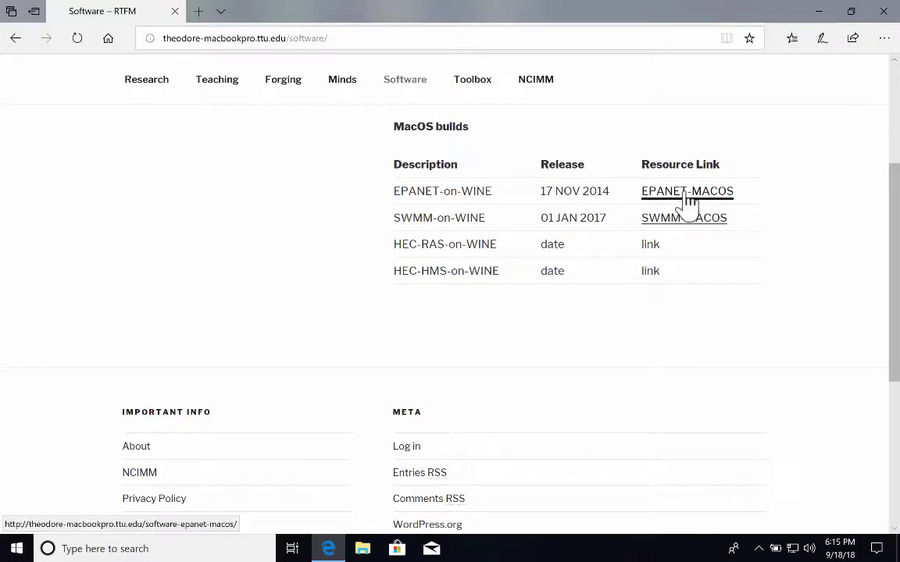
scroll(648, 273, up, 3)
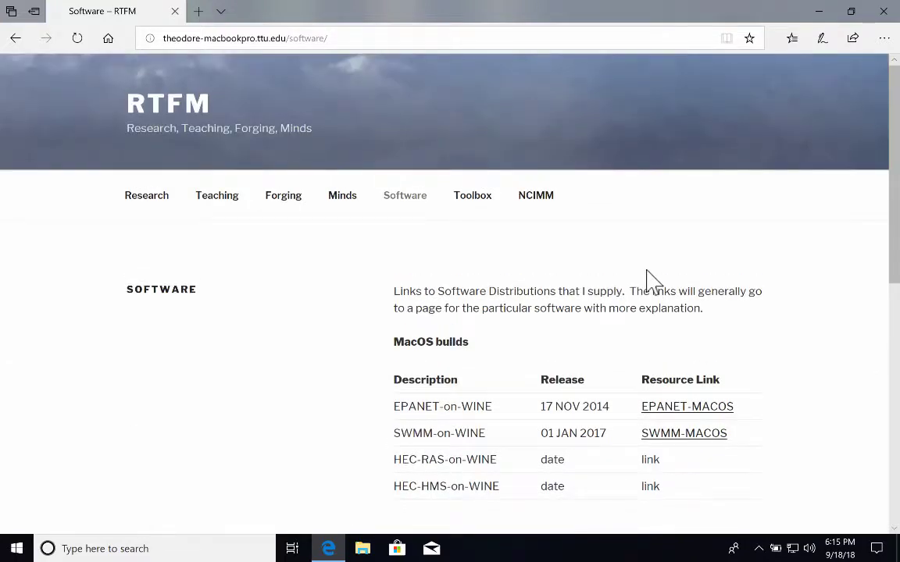
Search the web for "epanet" and open the EPANET download page on epa.gov
click(353, 37)
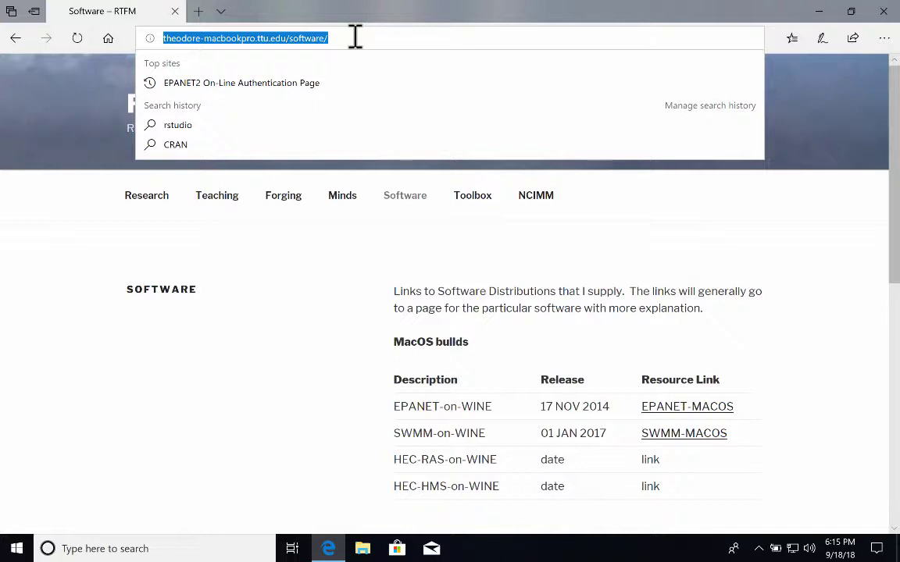
text(epanet)
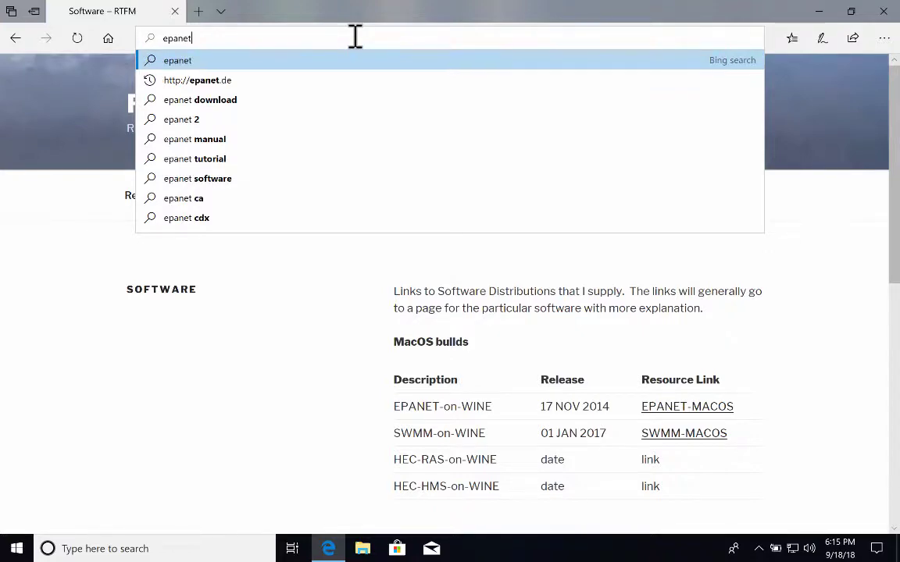
key(Return)
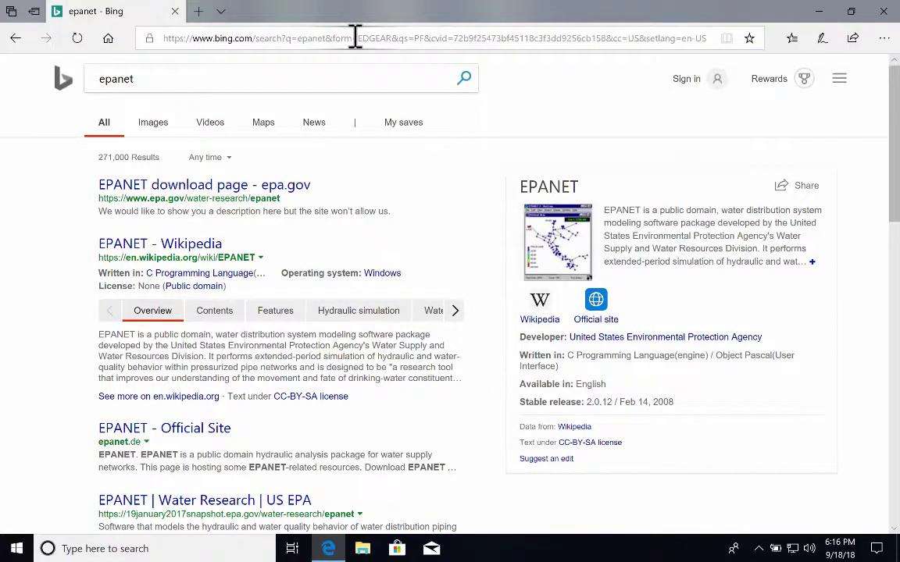
click(156, 187)
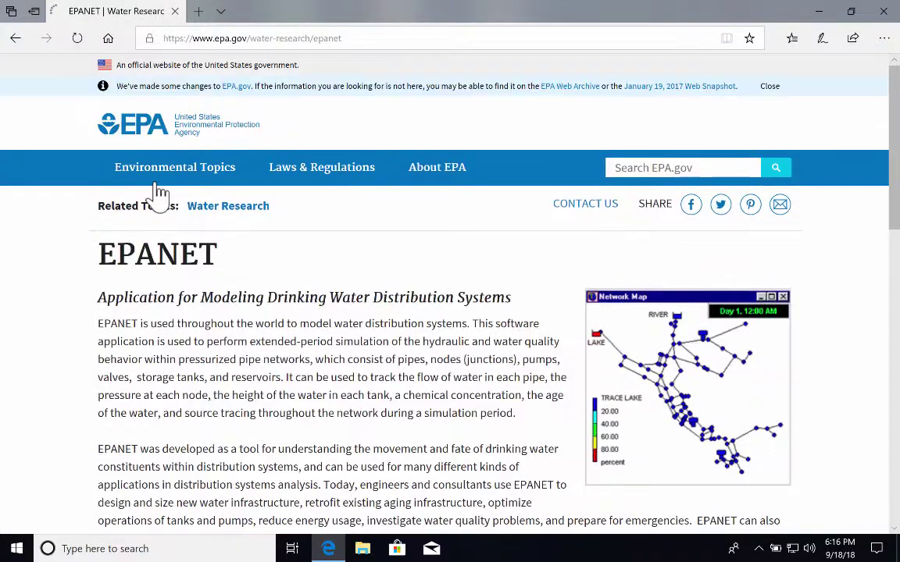
Expand the Software and Documentation Downloads and Links section of the EPANET page
scroll(251, 234, down, 15)
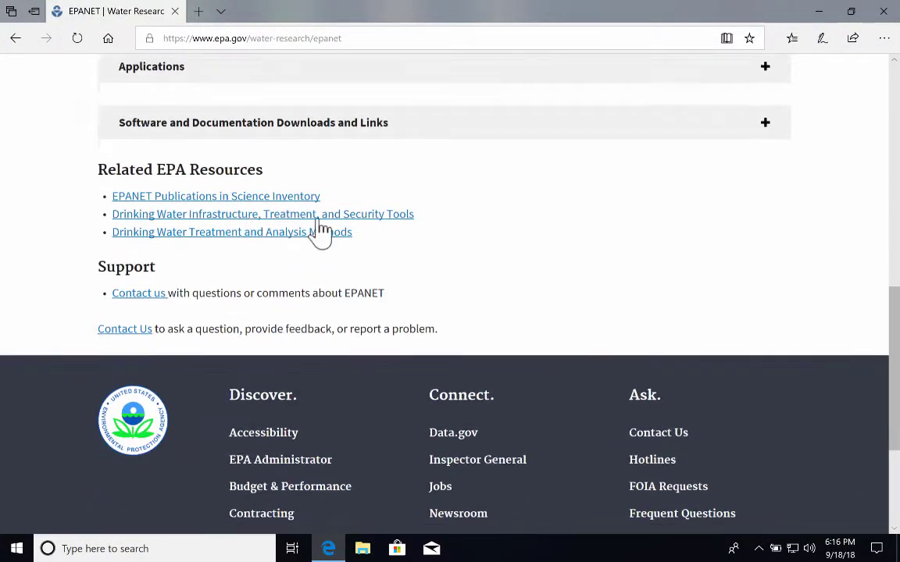
scroll(317, 231, up, 15)
scroll(317, 231, down, 5)
scroll(317, 231, up, 1)
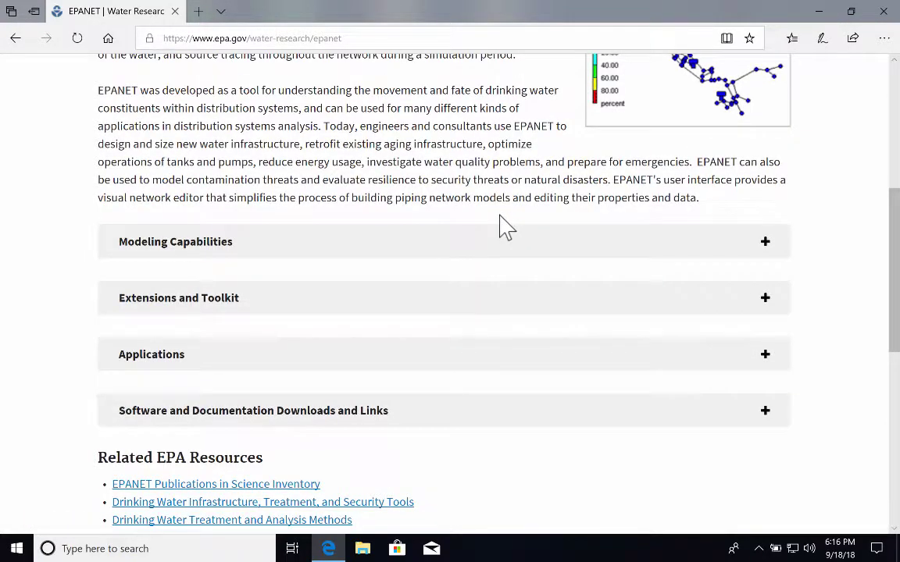
scroll(504, 226, down, 3)
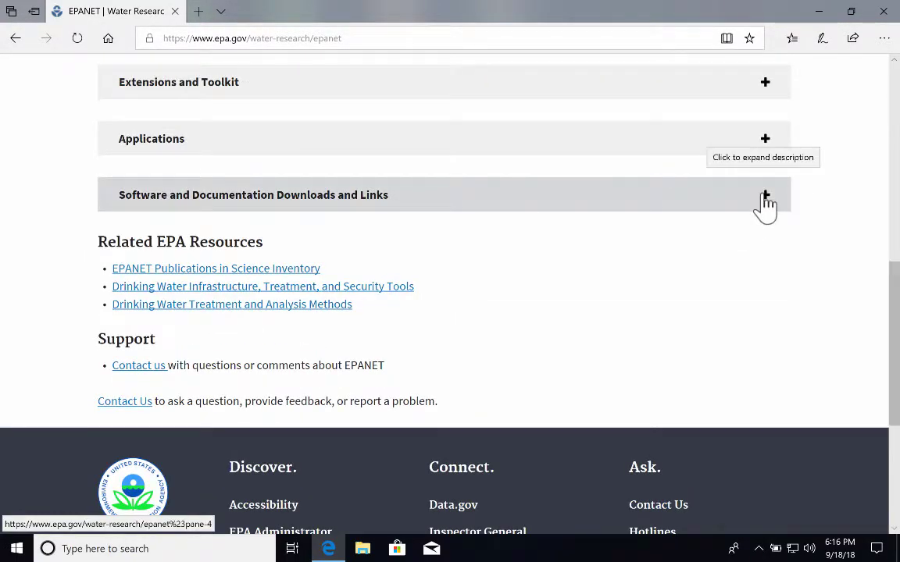
click(765, 197)
Download the Self-Extracting Installation Program for EPANET 2.00.12 (EXE) and save it to the default location
scroll(712, 251, down, 4)
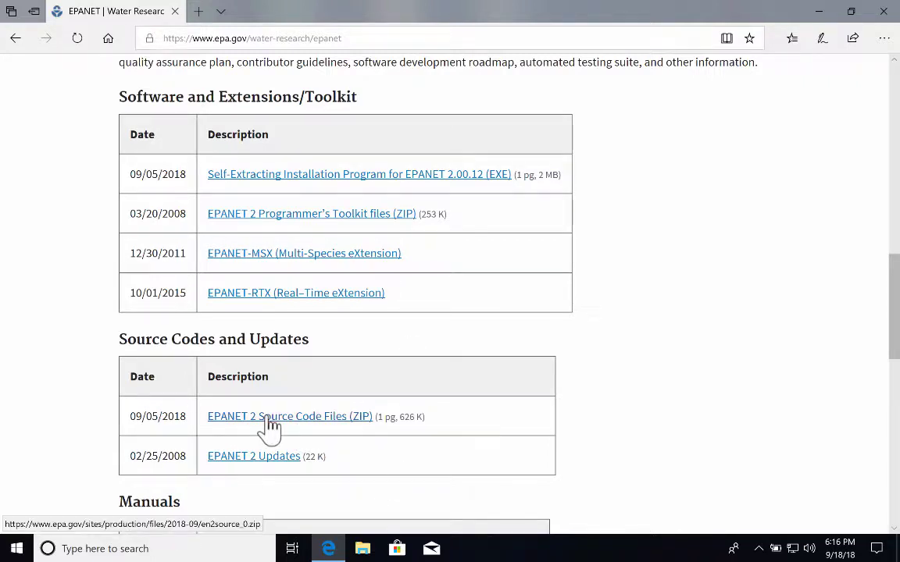
scroll(270, 425, down, 2)
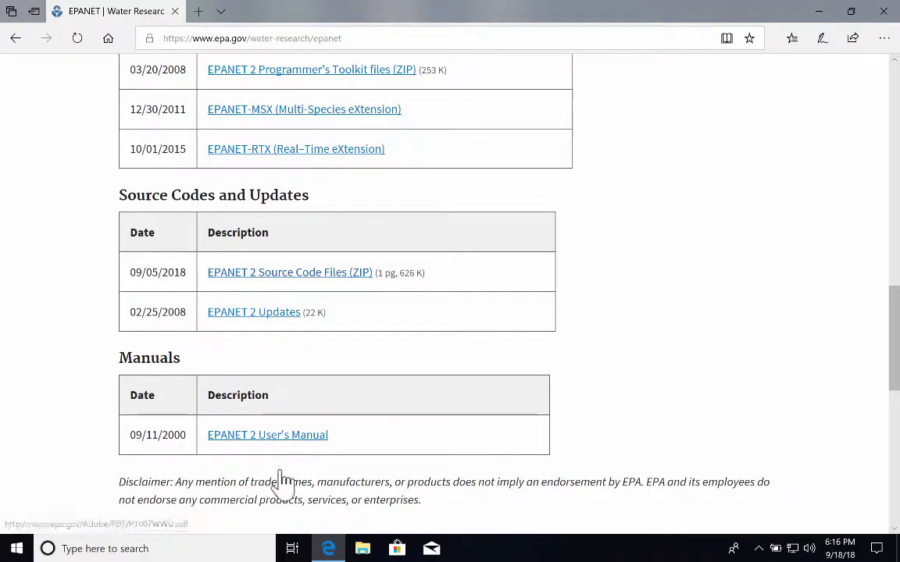
scroll(280, 453, up, 2)
scroll(397, 422, up, 3)
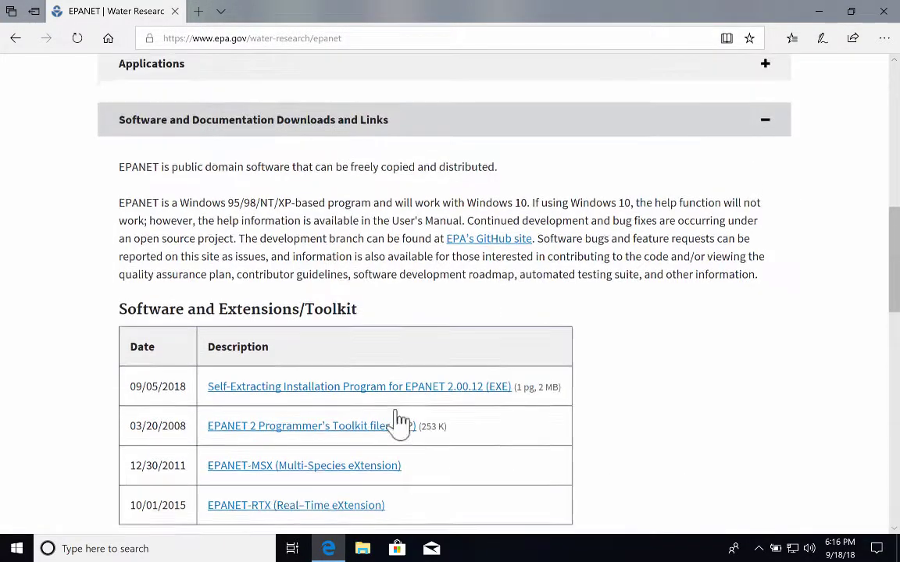
scroll(531, 355, down, 2)
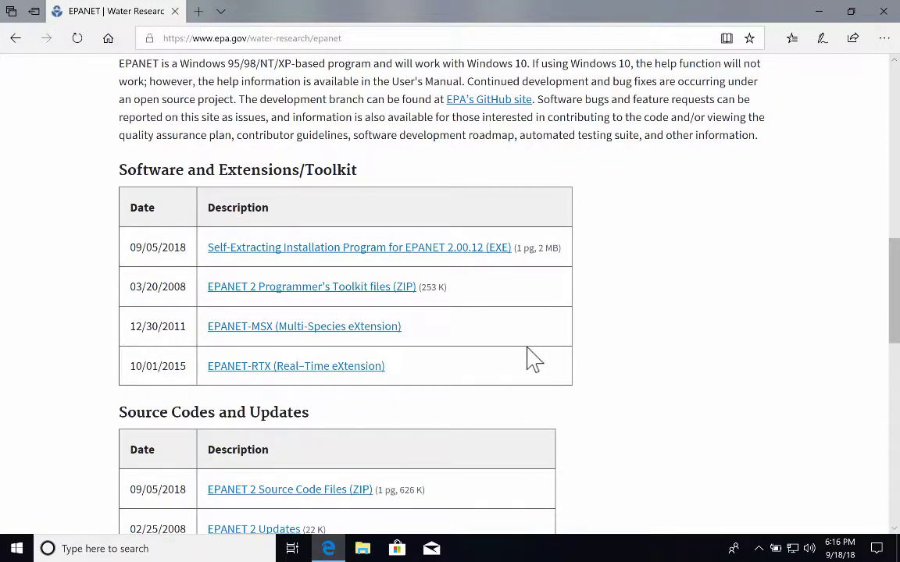
click(365, 250)
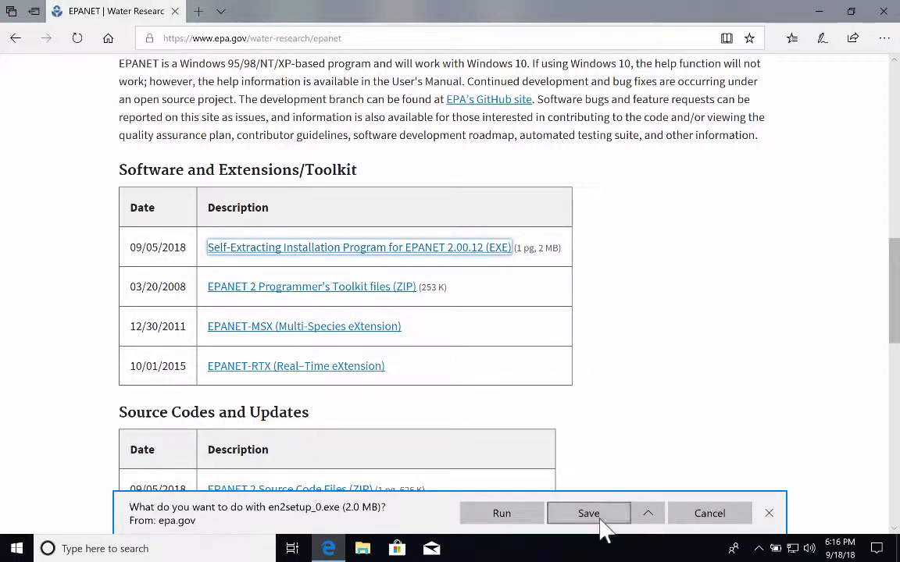
click(646, 516)
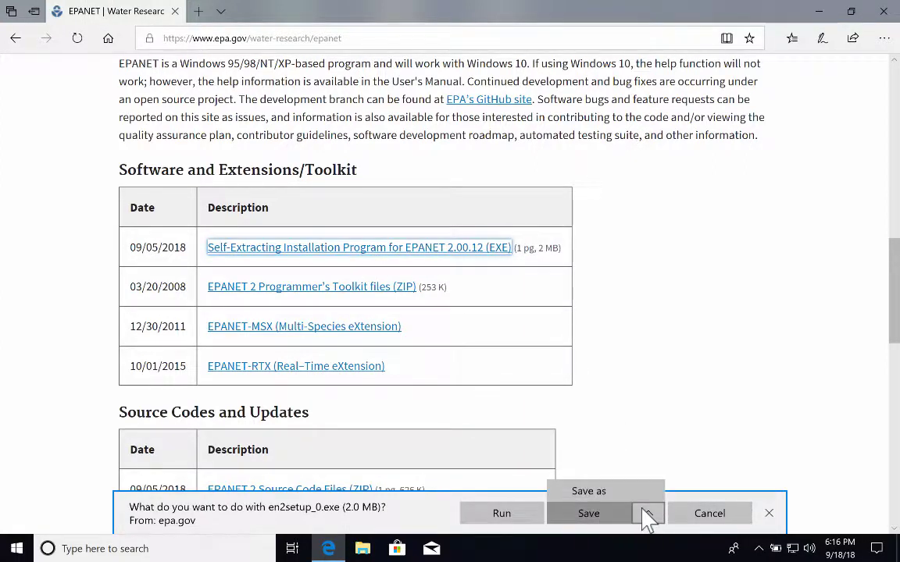
click(601, 515)
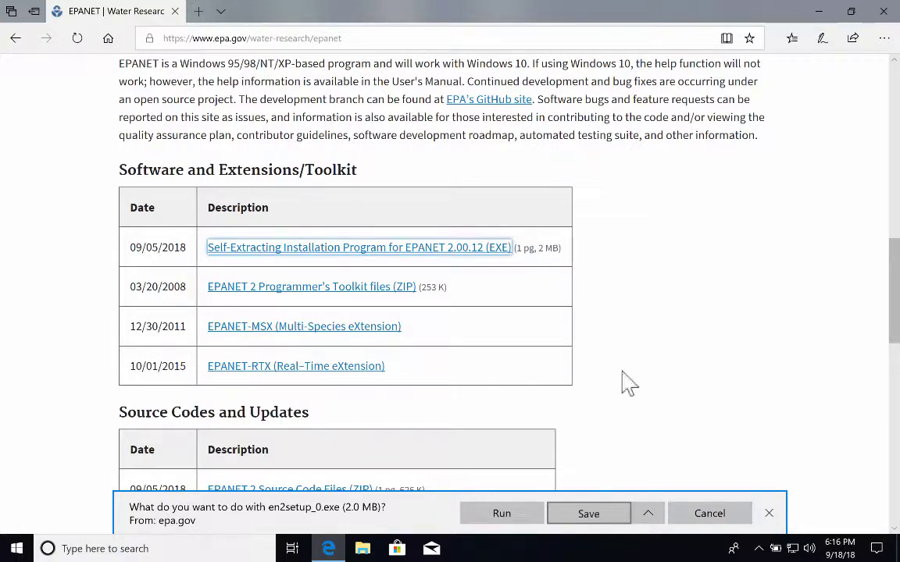
scroll(628, 367, down, 3)
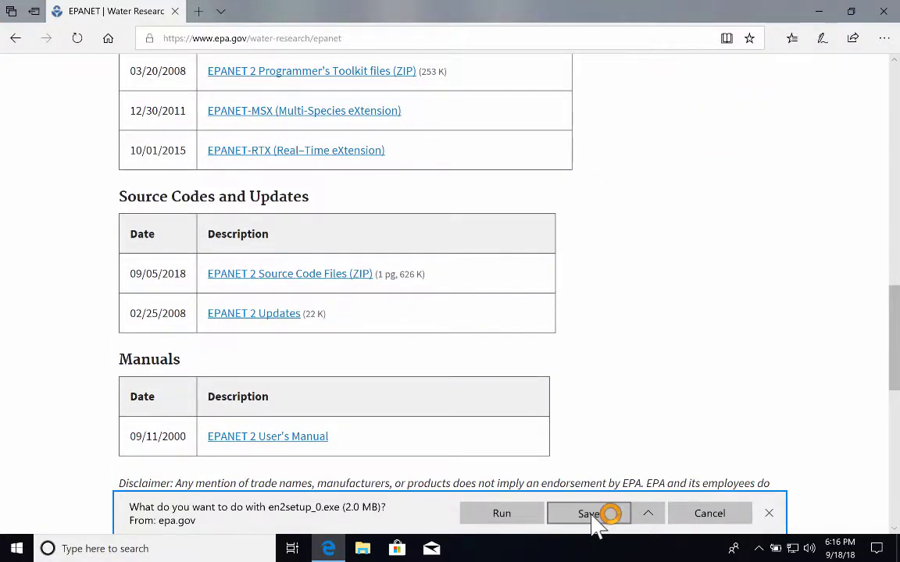
click(591, 515)
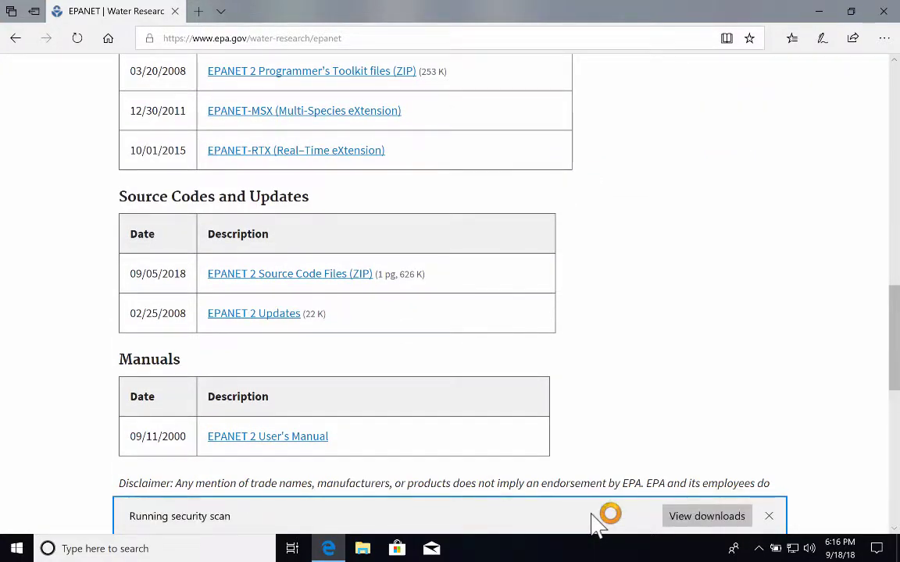
View the browser's downloads list and remove the en2setup_0.exe entry from it
click(695, 519)
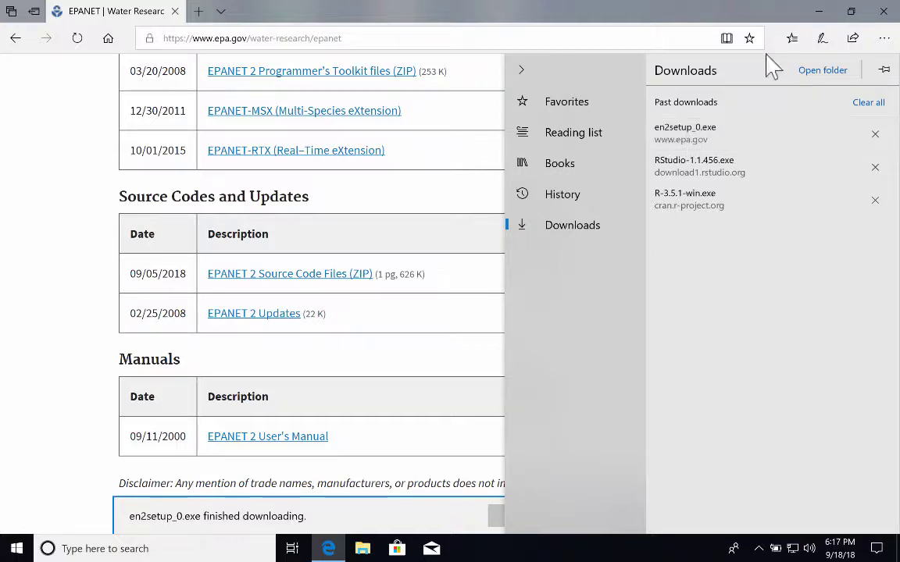
right_click(689, 141)
click(720, 252)
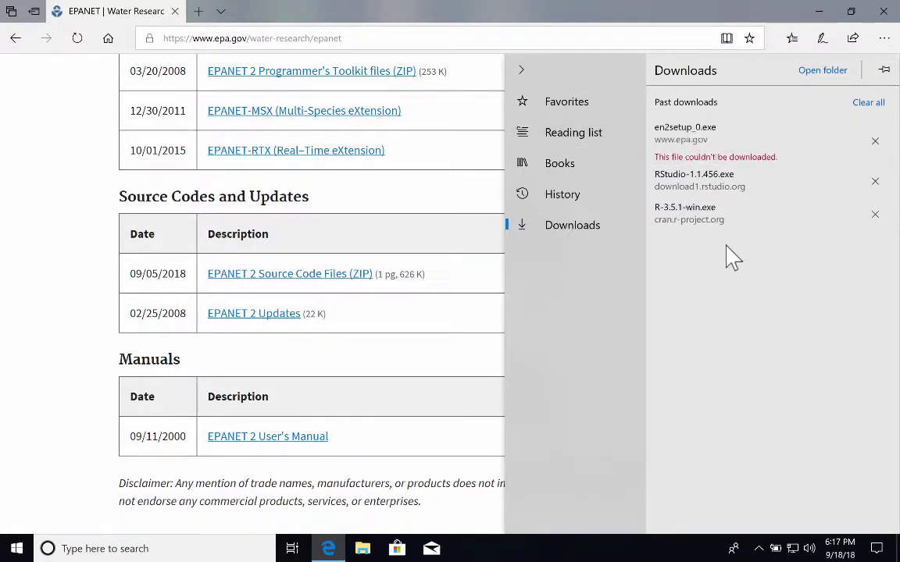
right_click(677, 142)
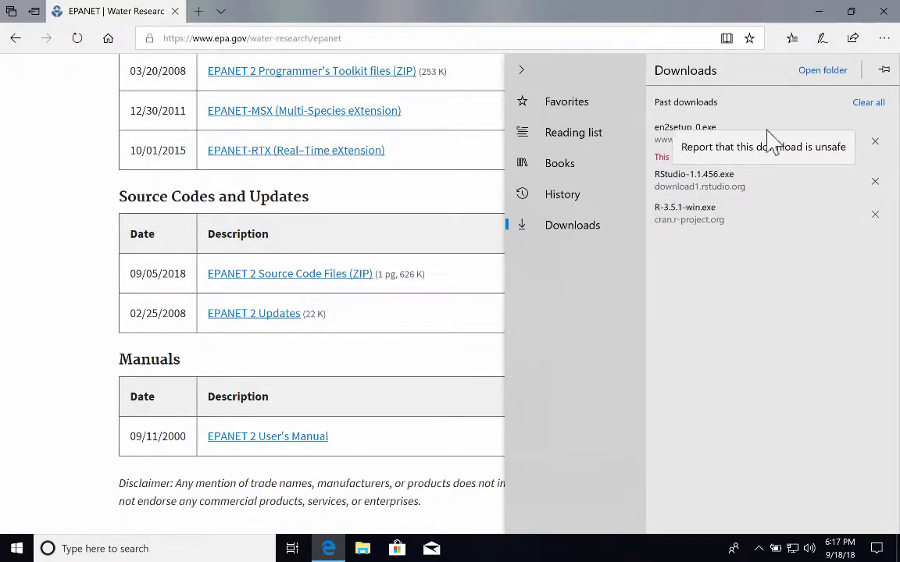
click(878, 146)
click(875, 142)
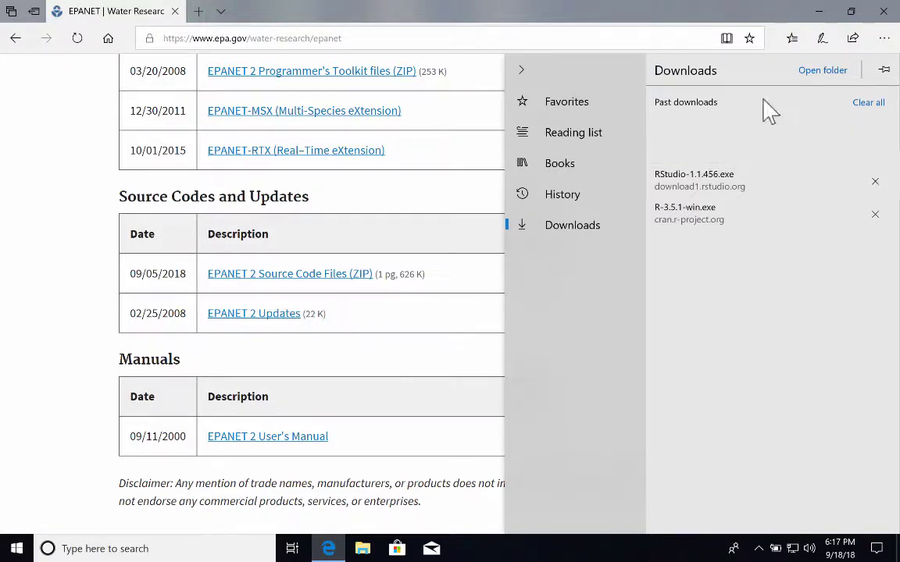
click(491, 484)
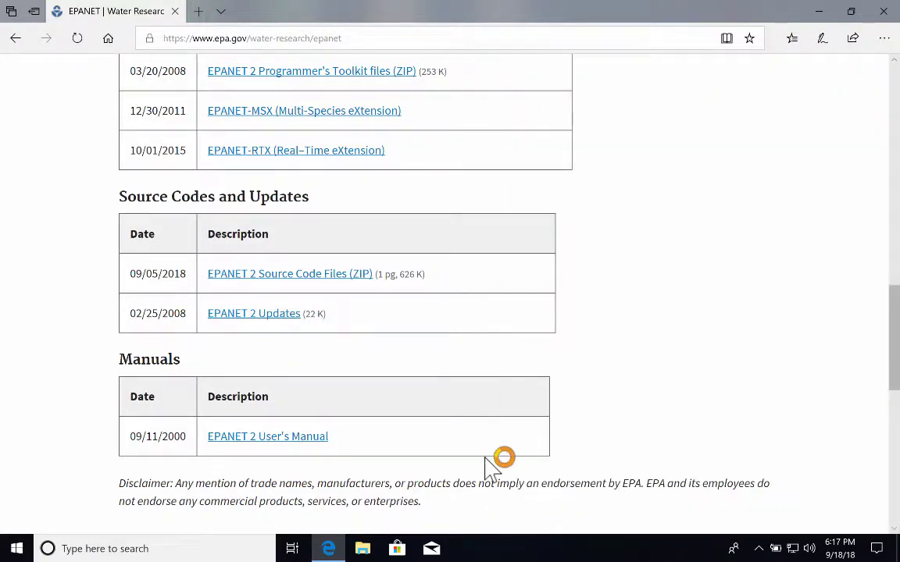
Save the EPANET 2.00.12 installer link's target as en2setup_0.exe in the Downloads folder, replacing the existing file
scroll(338, 320, up, 12)
scroll(342, 367, down, 4)
scroll(341, 368, down, 10)
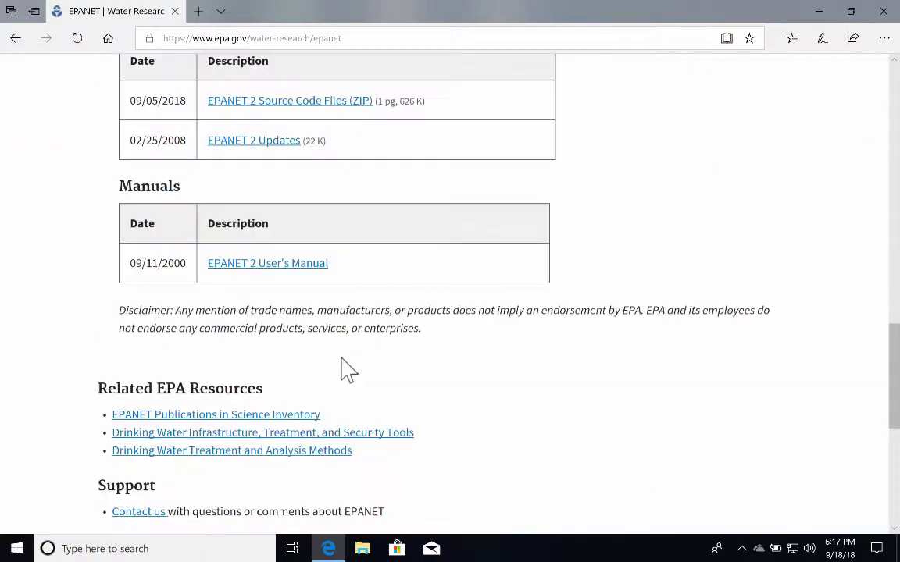
scroll(342, 372, up, 13)
scroll(342, 371, down, 4)
scroll(344, 367, down, 1)
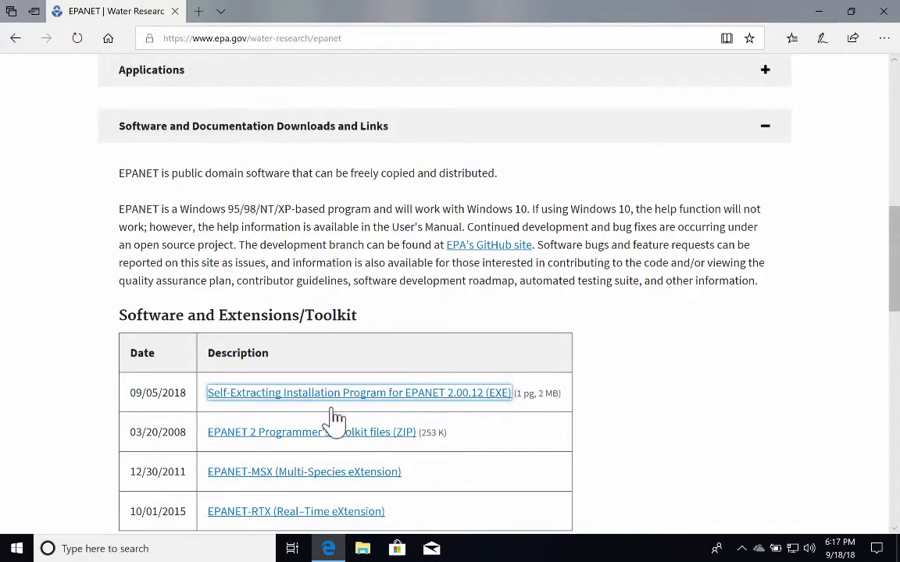
right_click(333, 393)
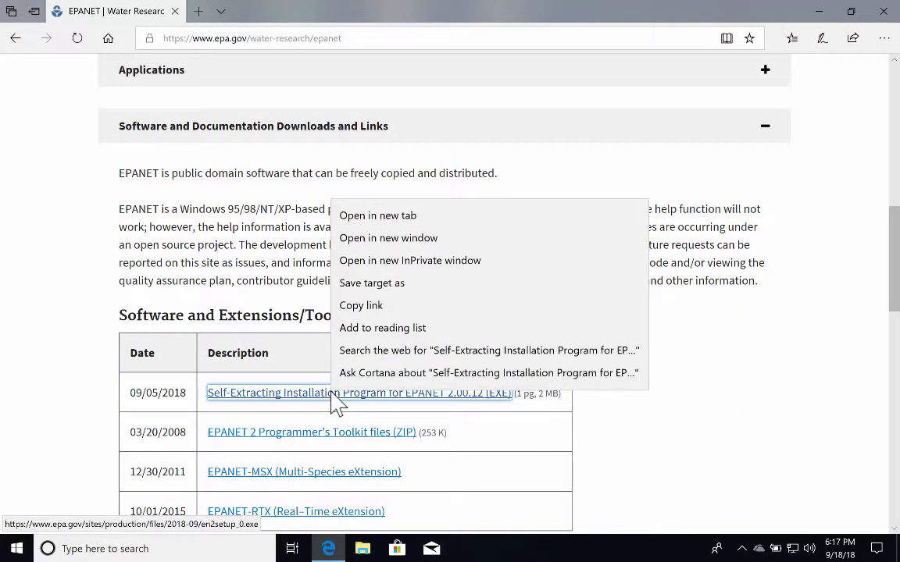
click(388, 284)
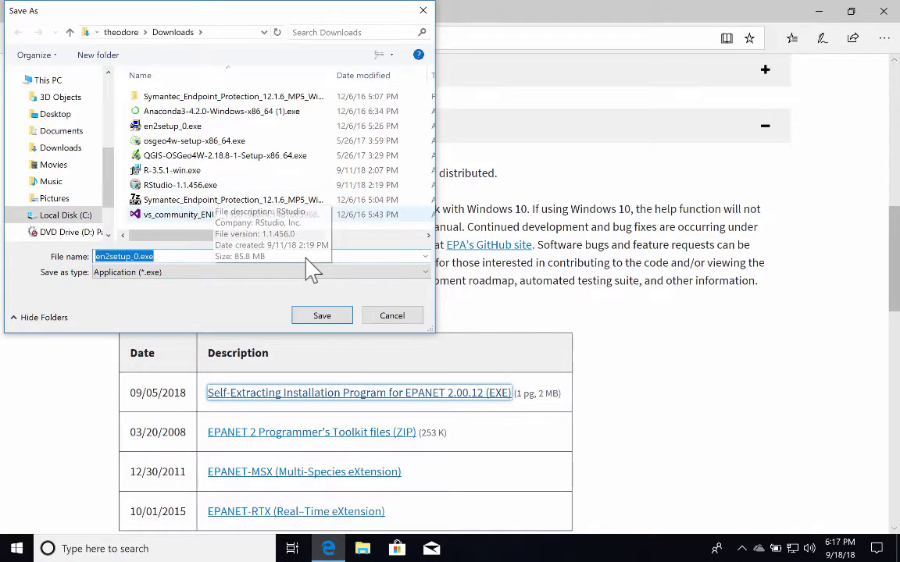
click(322, 316)
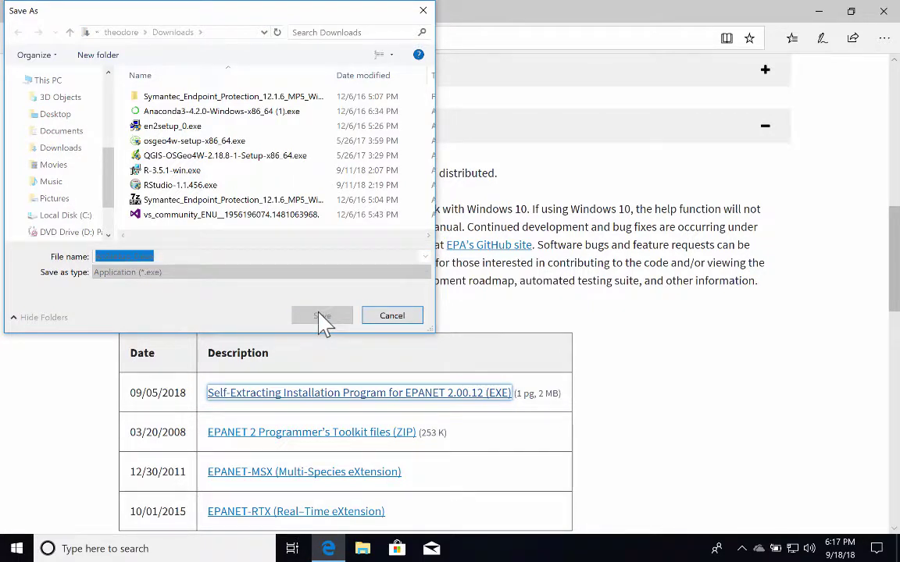
click(320, 316)
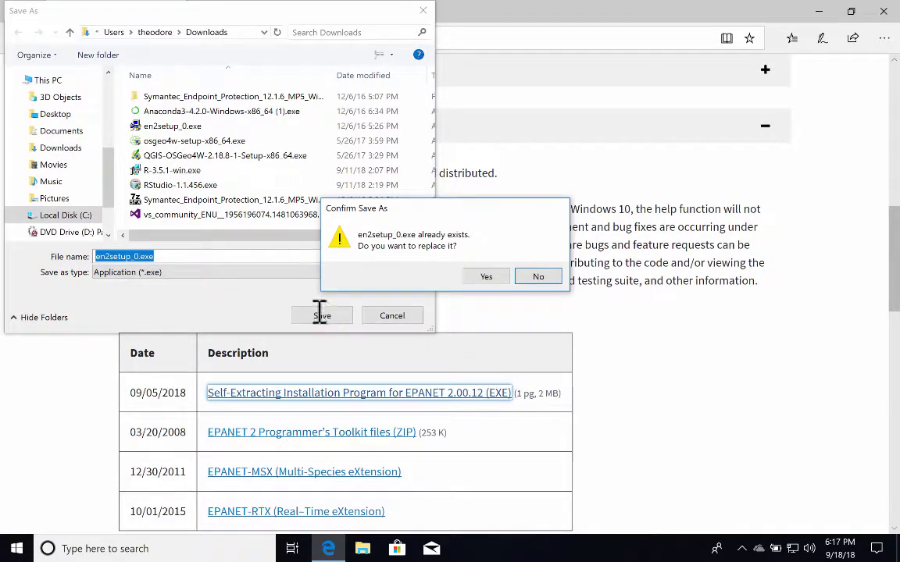
click(486, 276)
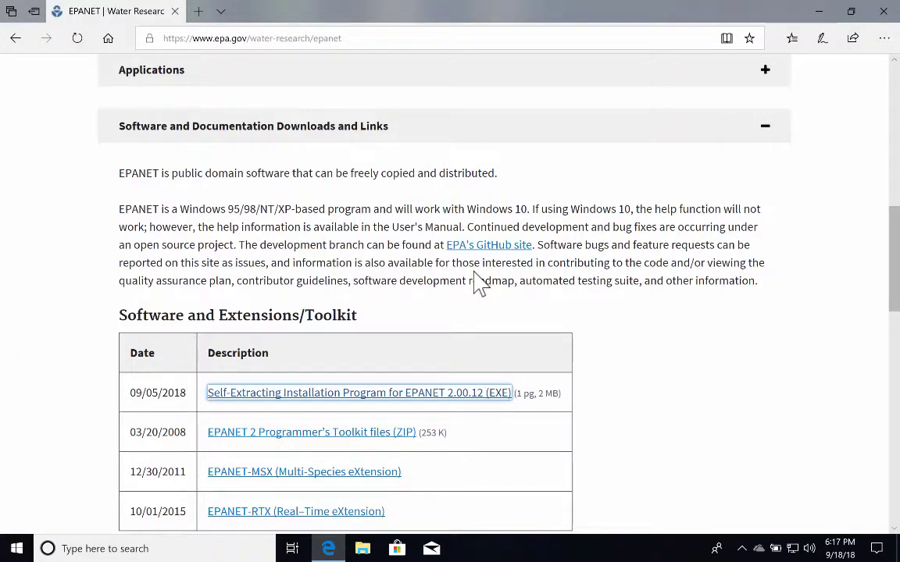
Minimize the browser, switch to File Explorer and open Local Disk (C:)
click(817, 14)
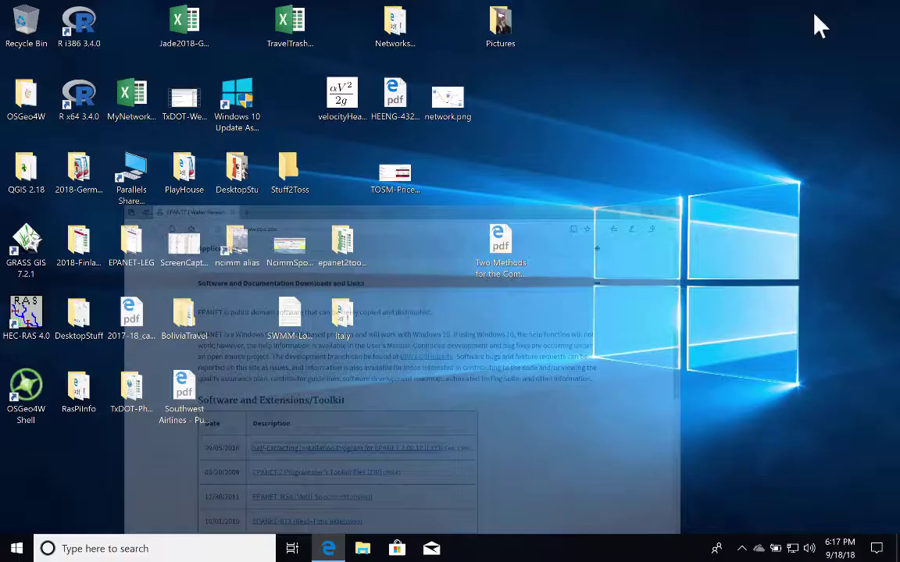
click(363, 549)
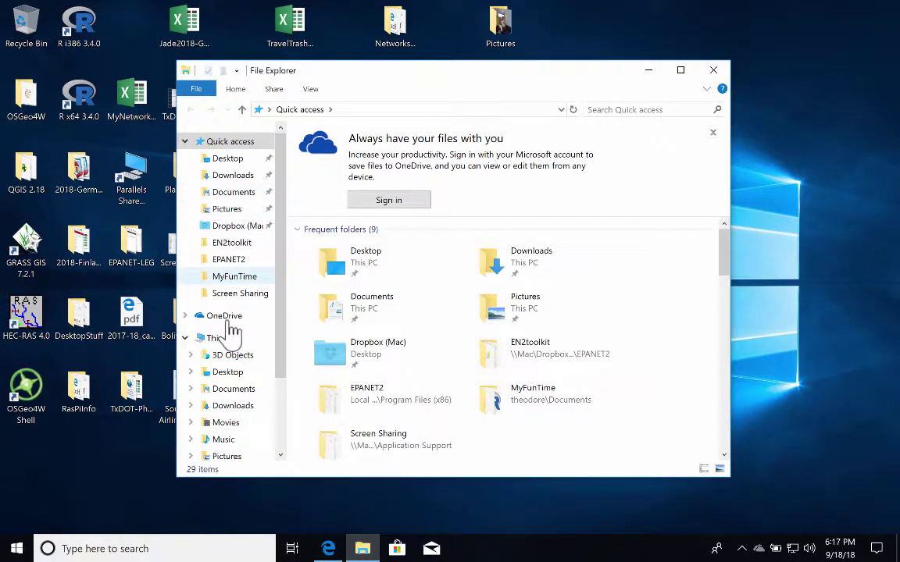
scroll(224, 360, down, 2)
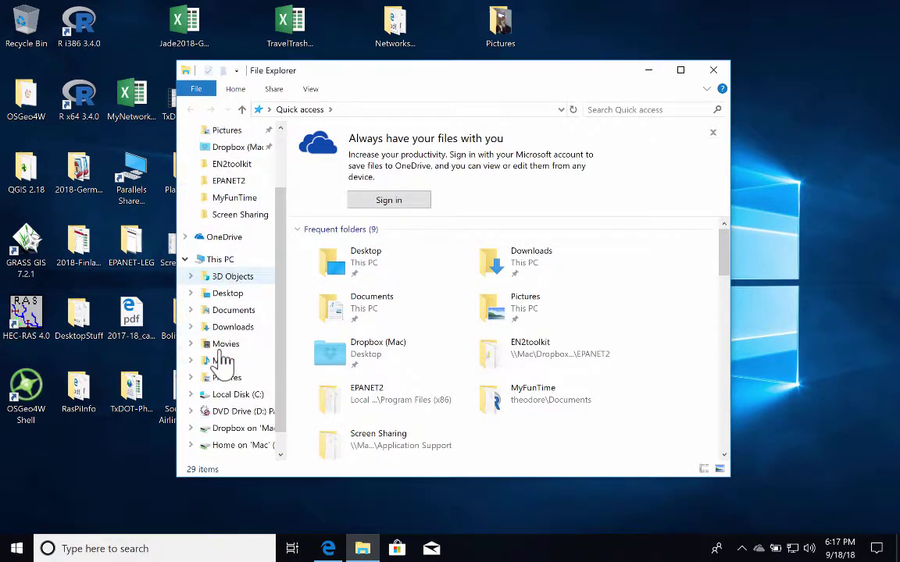
click(241, 396)
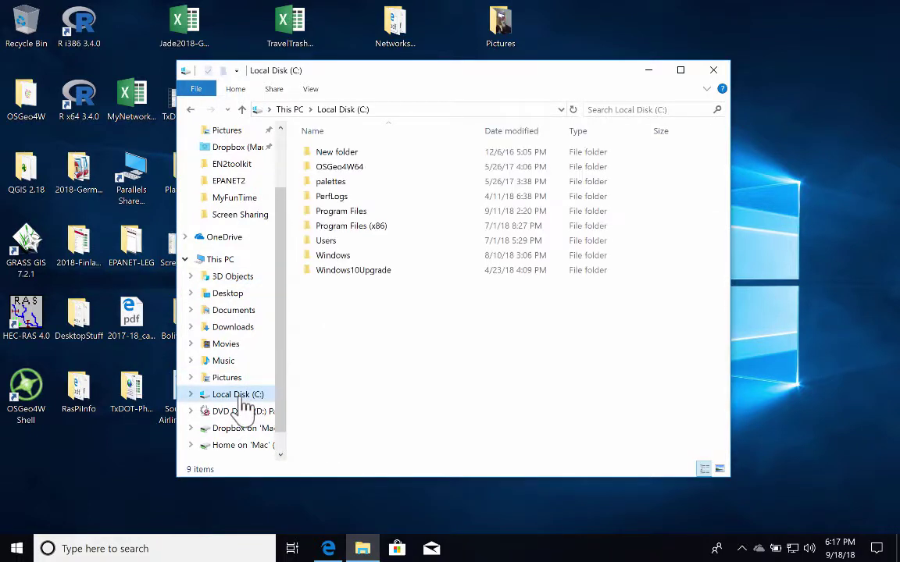
Open the user's Downloads folder inside the Users folder on Local Disk (C:)
double_click(338, 244)
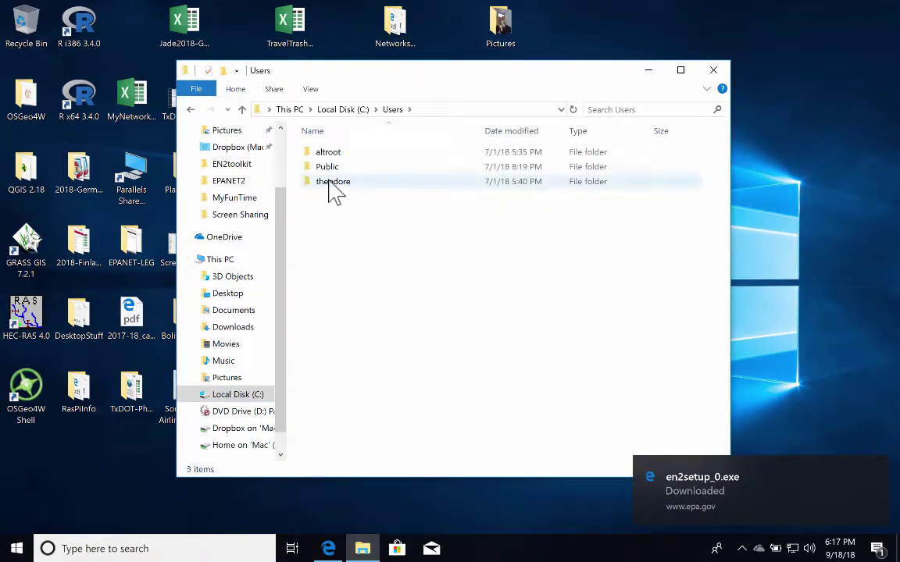
double_click(329, 185)
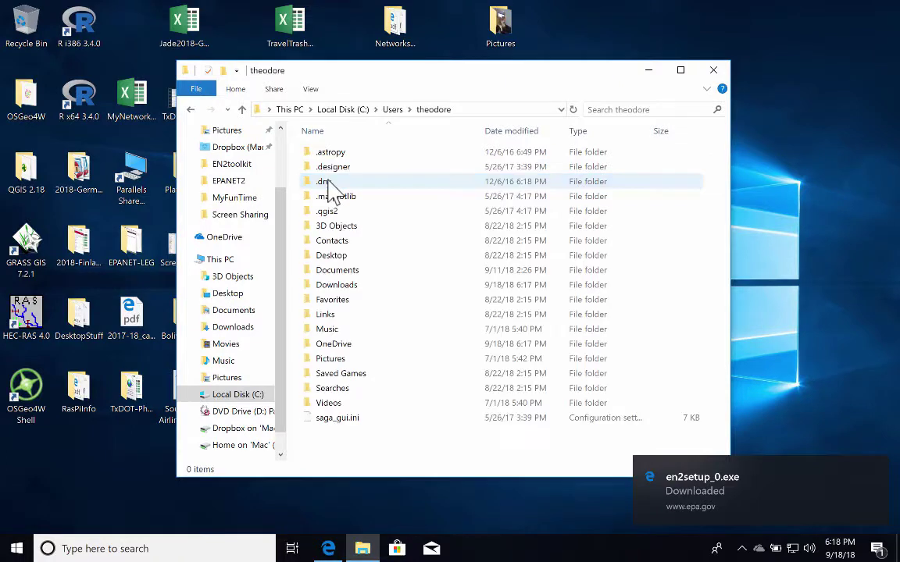
double_click(342, 286)
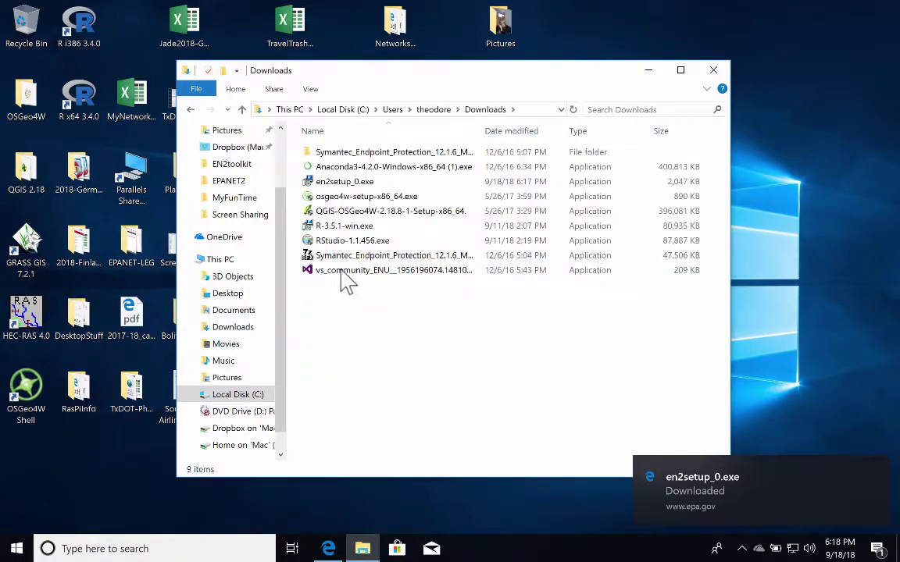
Launch the en2setup_0.exe installer and allow it to make changes to the device
click(341, 183)
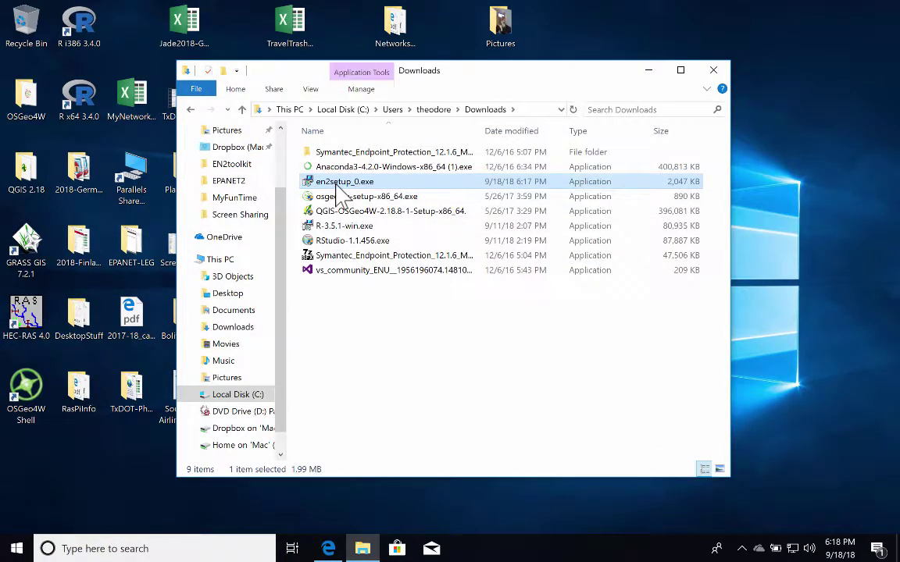
right_click(336, 187)
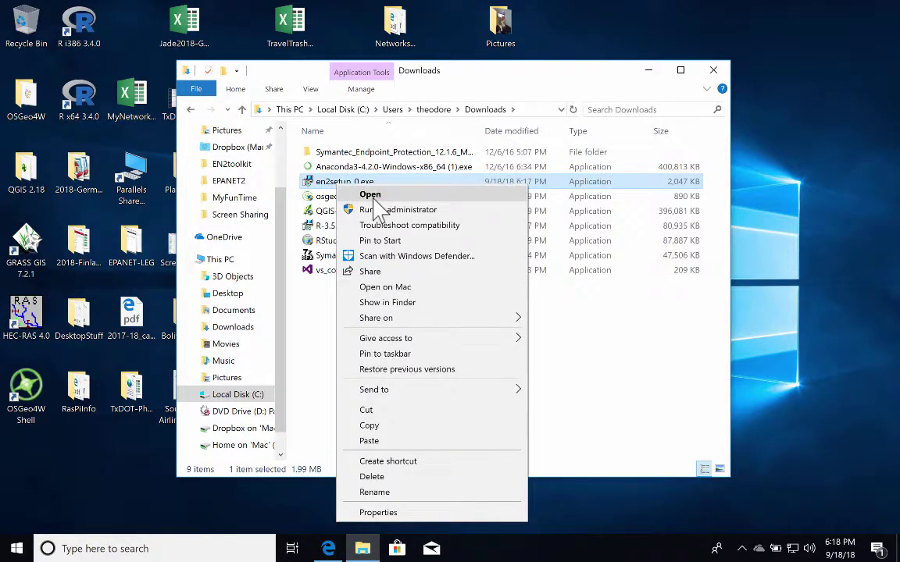
click(375, 195)
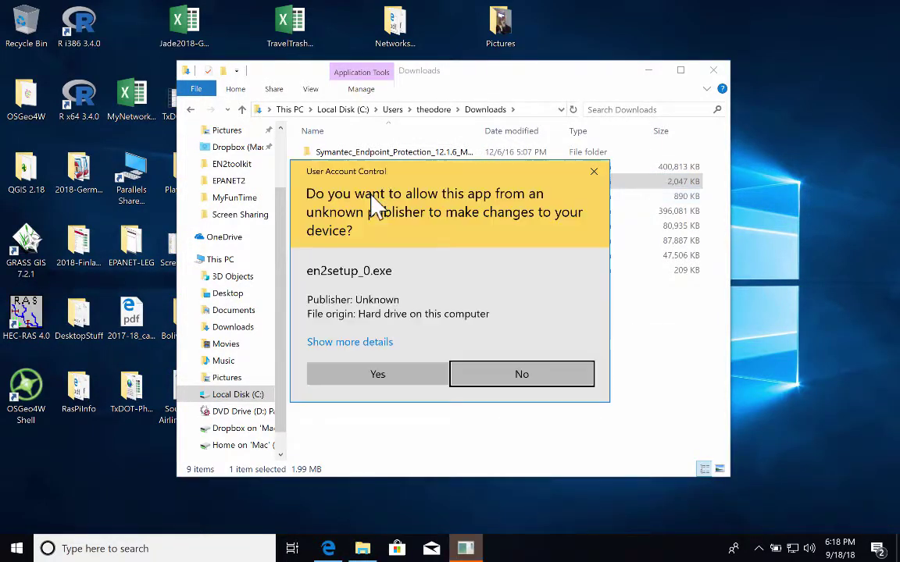
click(361, 383)
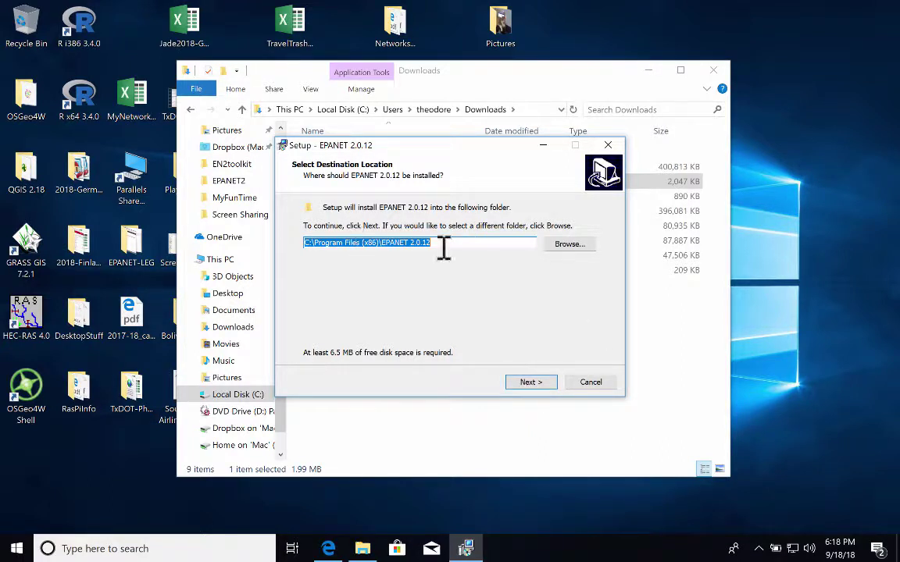
Install EPANET 2.0.12 in C:\Program Files (x86)\EPANET 2.0.12 with Start Menu folder EPANET 2.0.12, and launch it on finishing
click(528, 382)
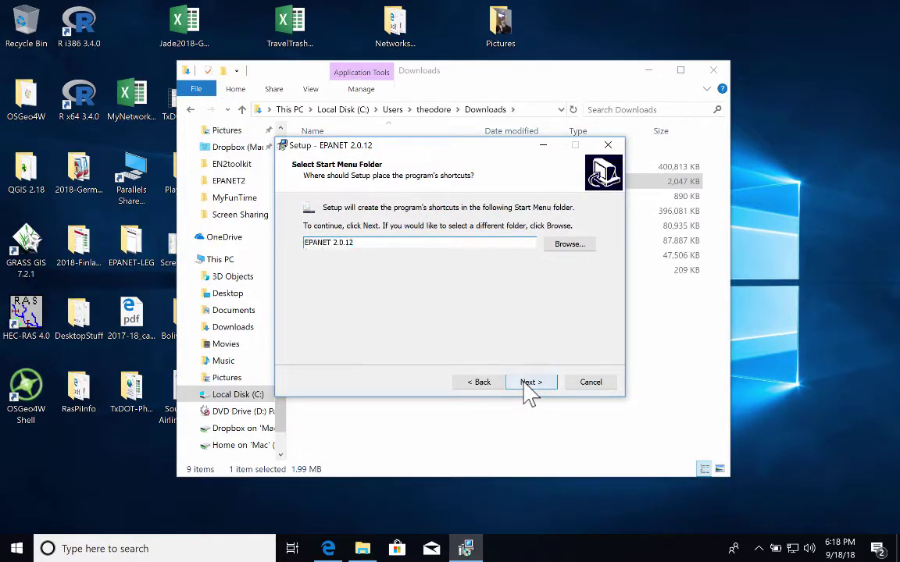
click(528, 383)
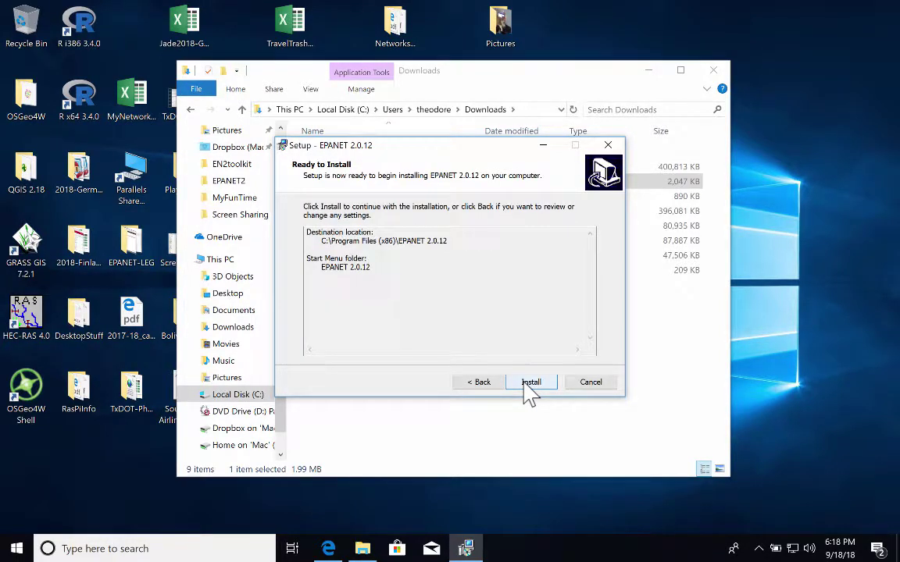
click(530, 383)
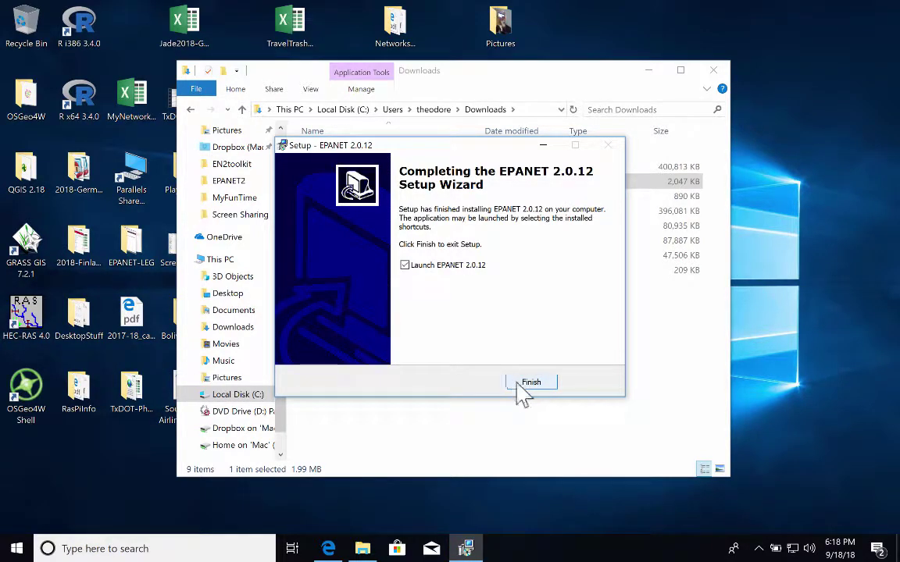
click(527, 382)
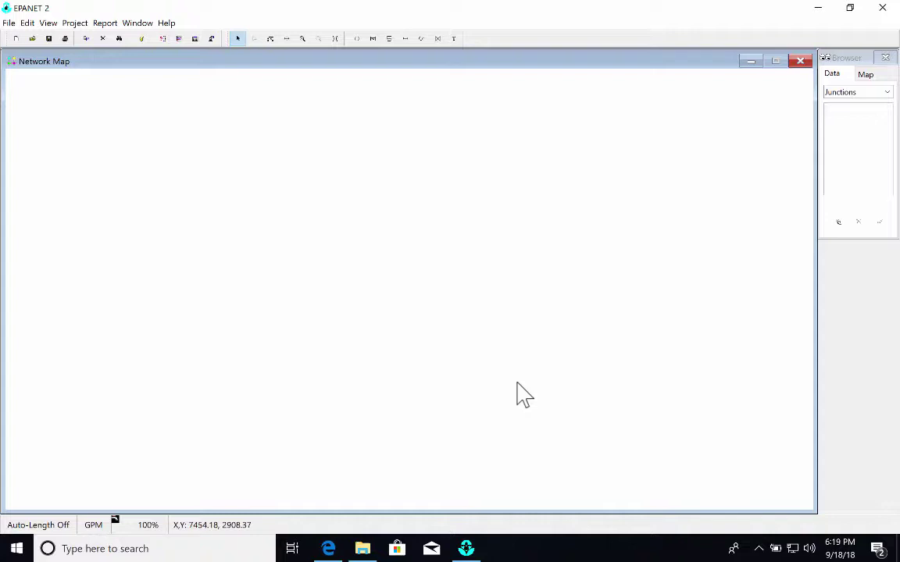
Place a reservoir at about (-1980, 8422) and a junction at about (713, 7100) on the network map
click(373, 39)
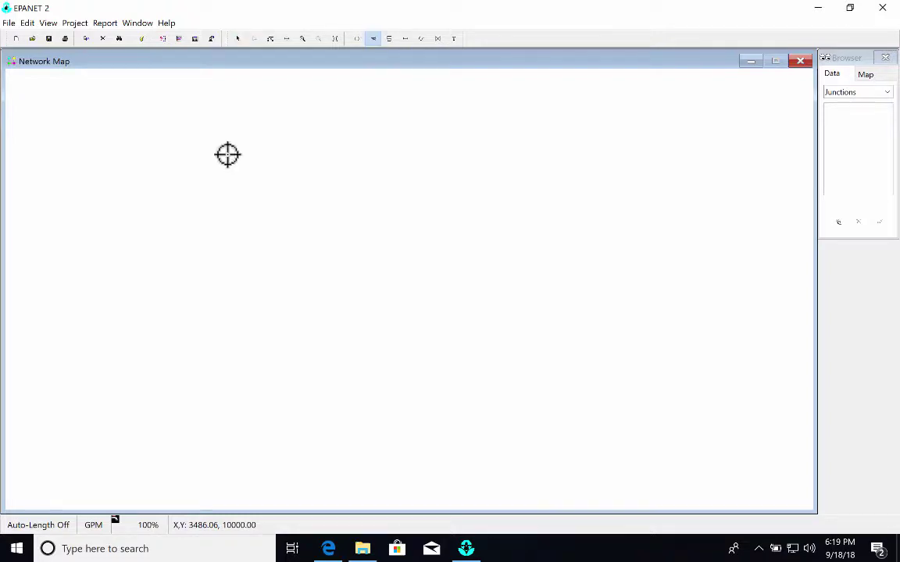
click(100, 138)
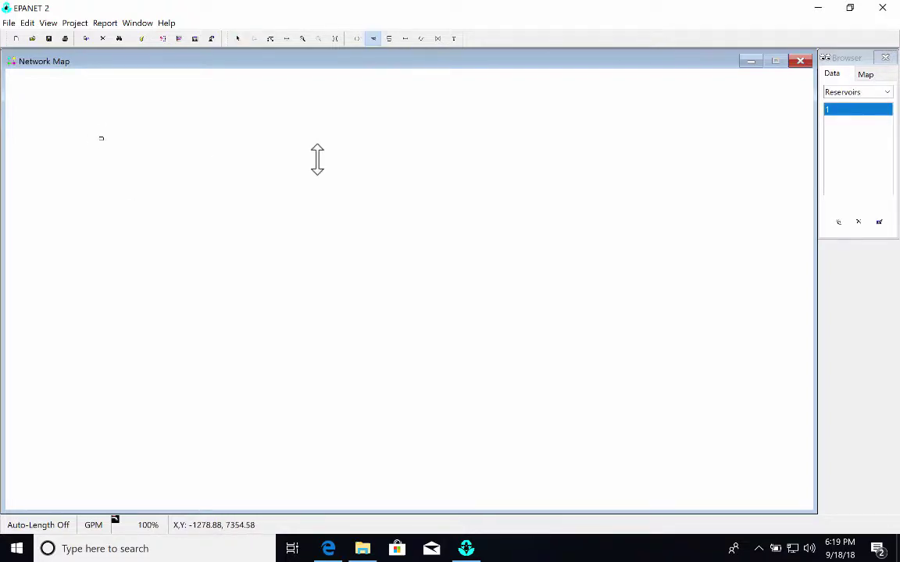
click(357, 39)
click(220, 195)
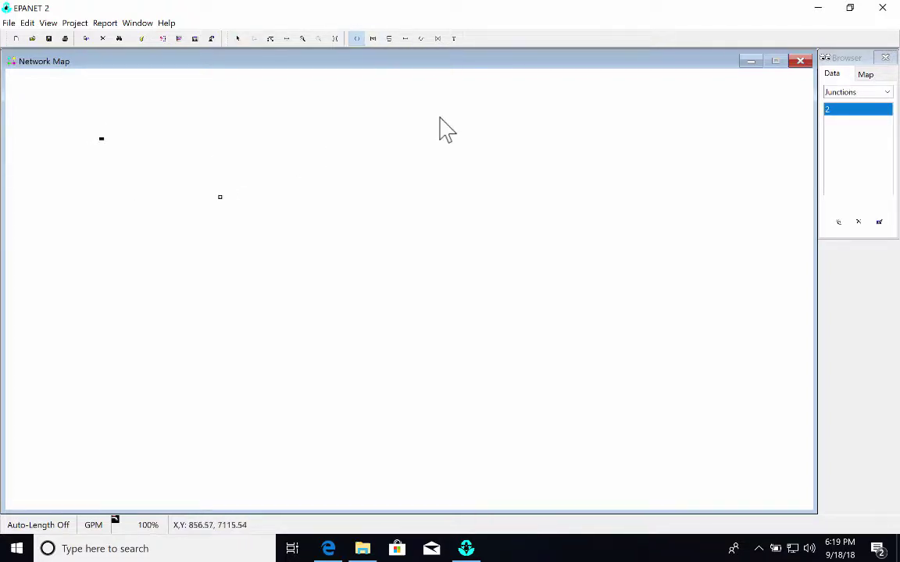
Draw a straight pipe from the reservoir to the junction
click(405, 39)
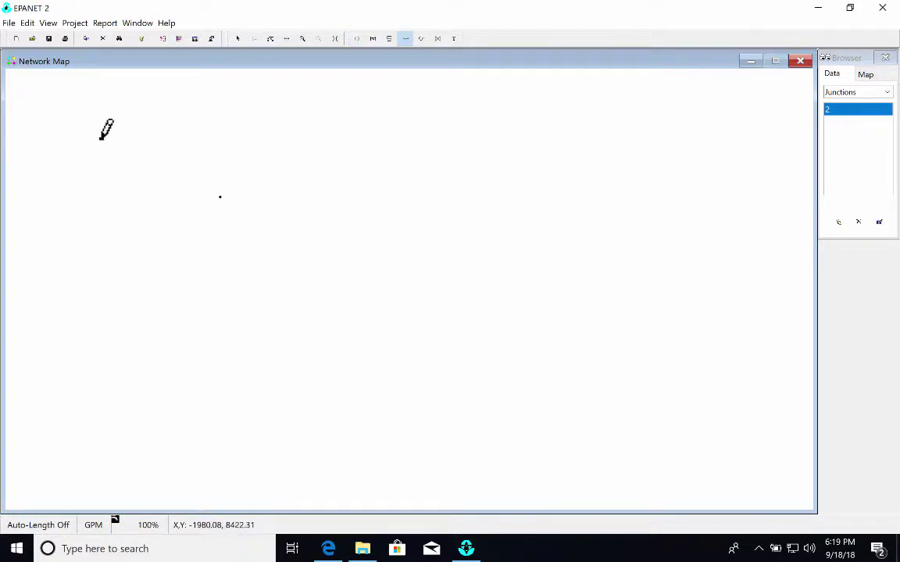
click(101, 139)
click(219, 196)
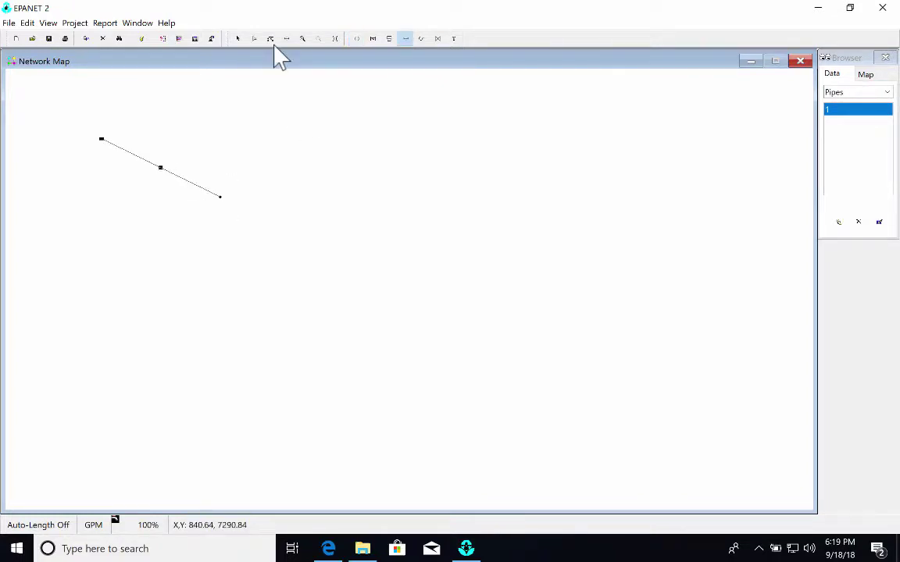
Set the reservoir's Total Head to 100 and close its properties
click(238, 39)
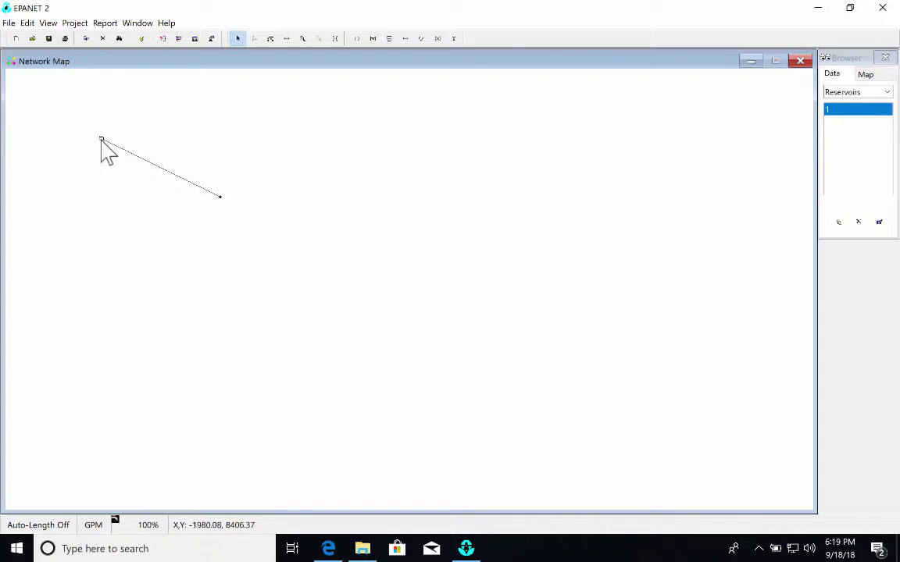
double_click(101, 138)
click(508, 293)
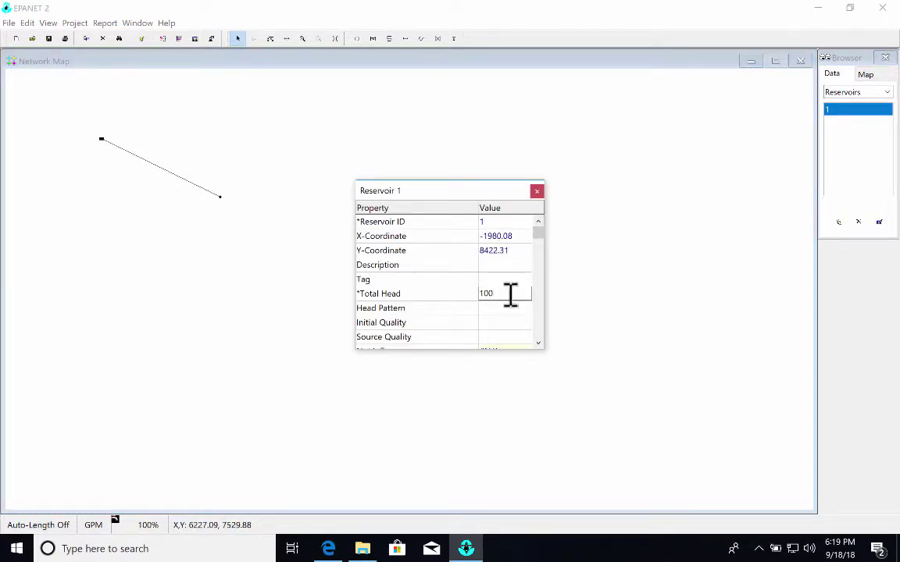
click(537, 192)
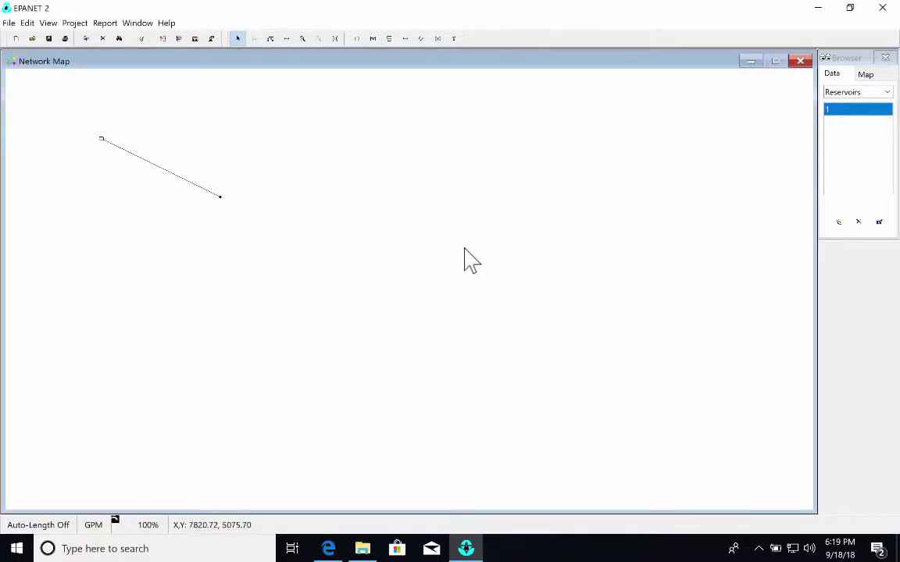
Set the junction's Base Demand to 10 and close its properties
double_click(220, 198)
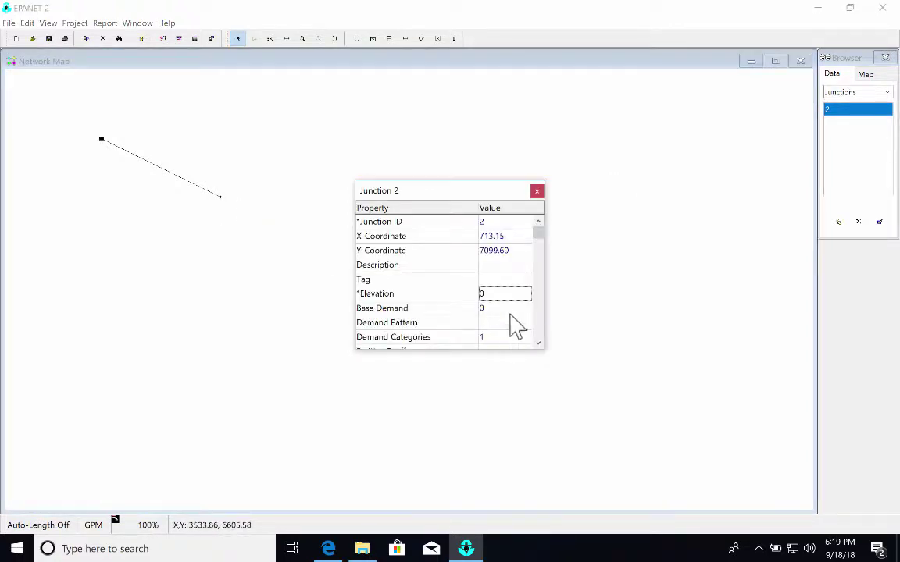
click(507, 307)
click(512, 309)
text(10)
click(536, 192)
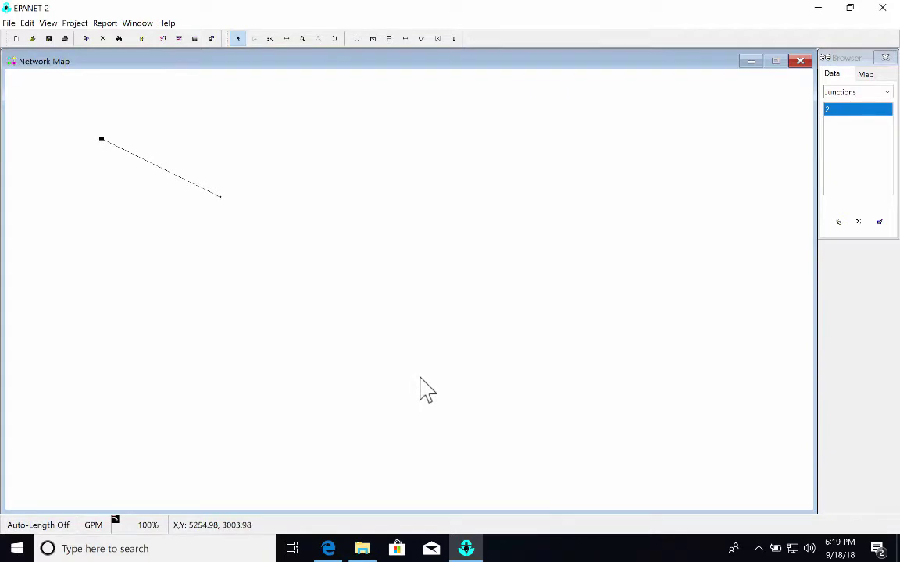
click(141, 39)
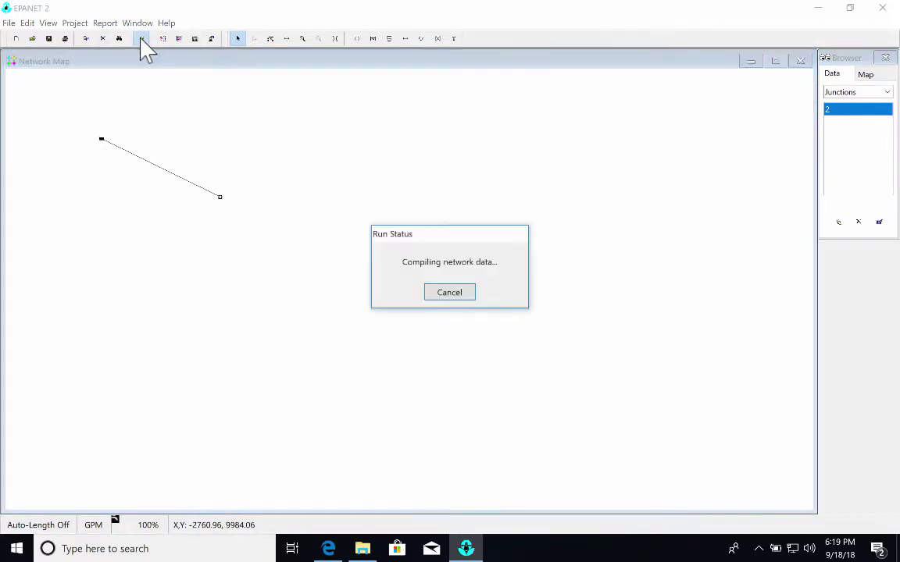
click(453, 294)
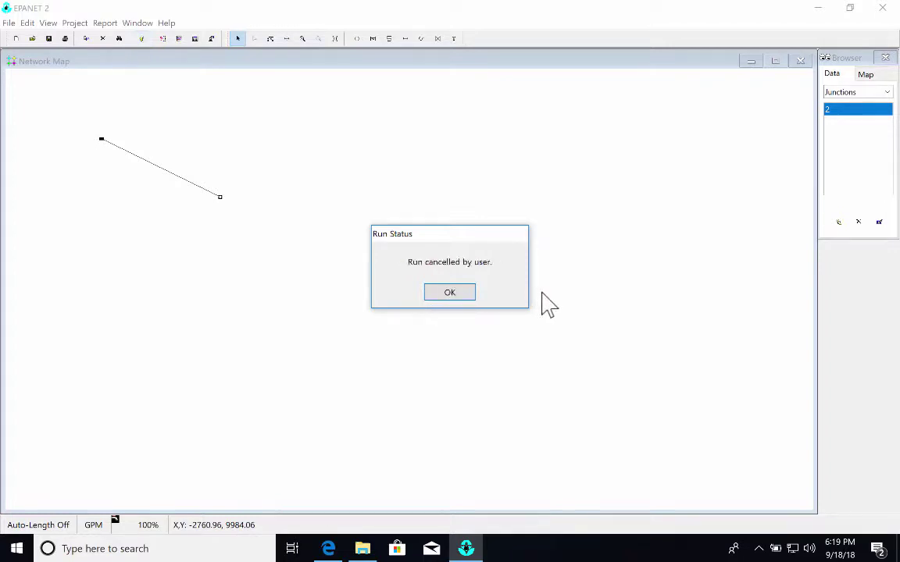
click(449, 294)
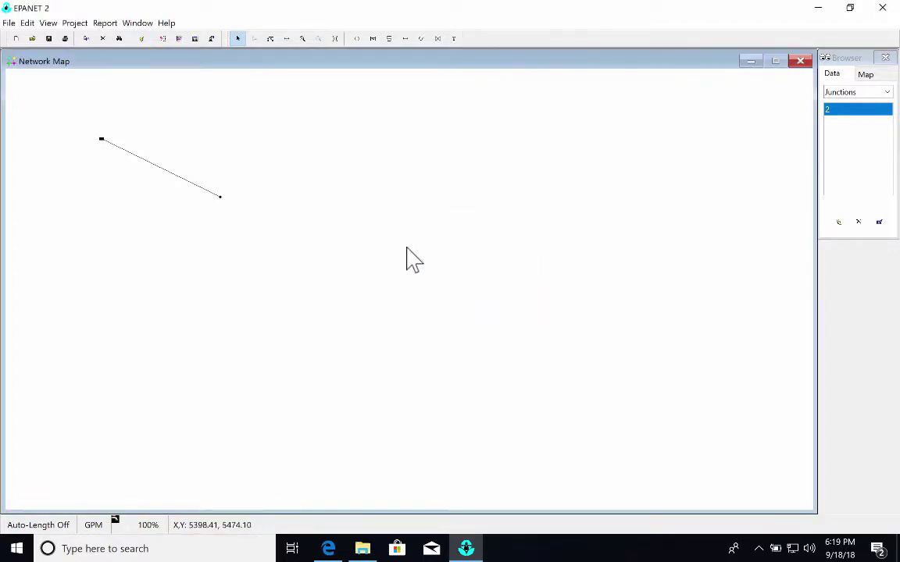
Run the hydraulic analysis of the network and dismiss the run status
click(142, 39)
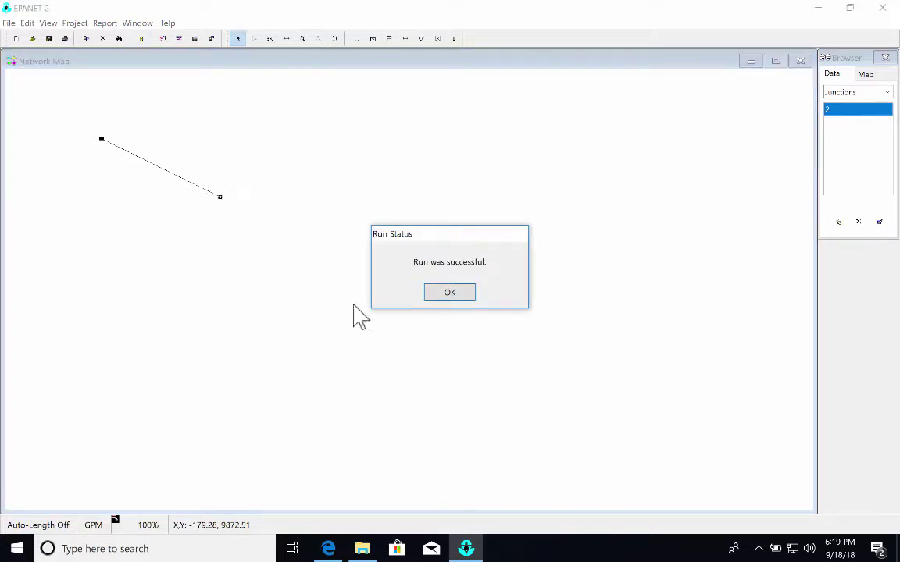
click(449, 294)
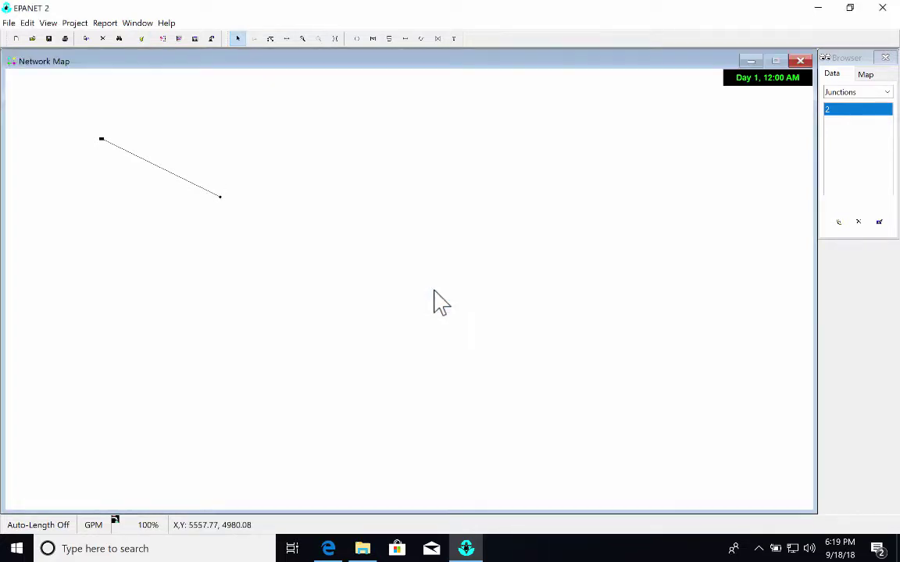
Open the pipe's properties, widen the property window and examine the computed flow, velocity and headloss
double_click(170, 174)
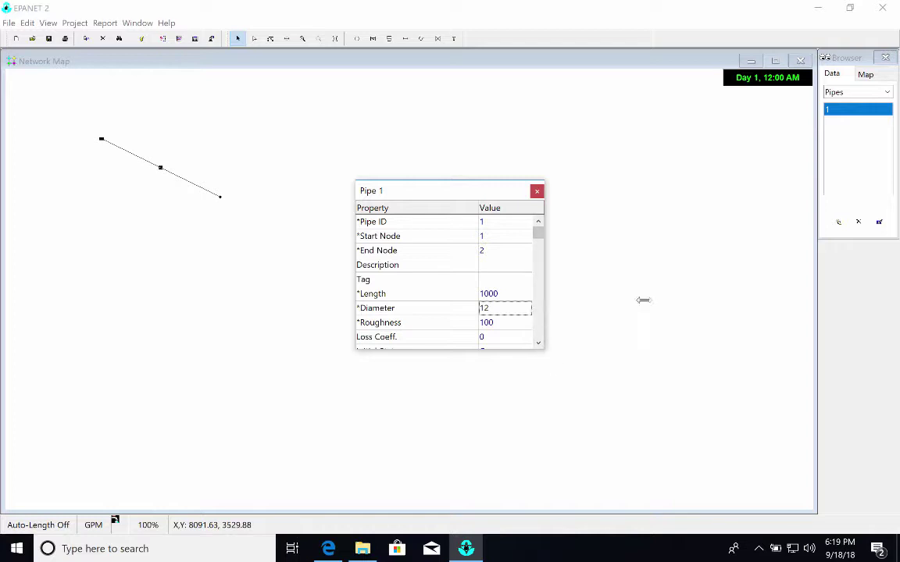
drag(641, 300, 654, 299)
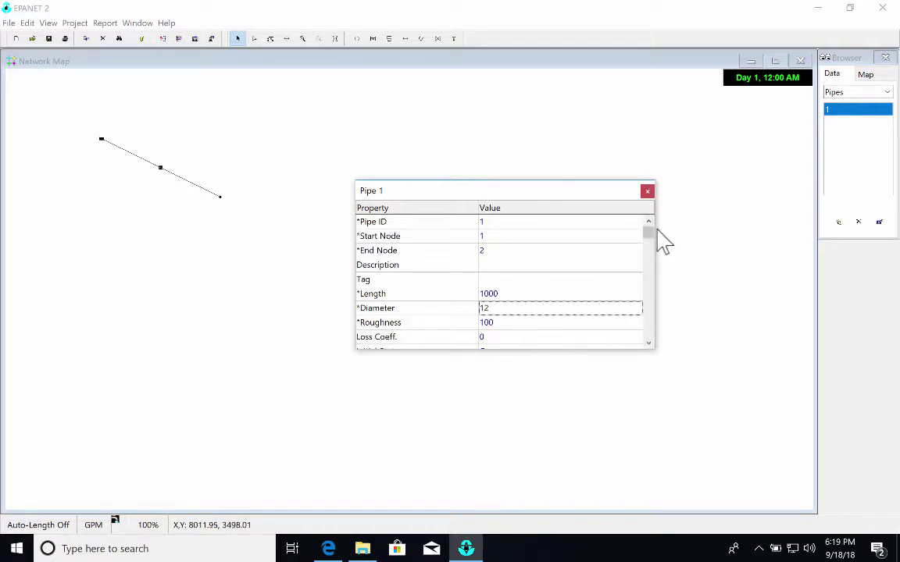
drag(650, 232, 656, 344)
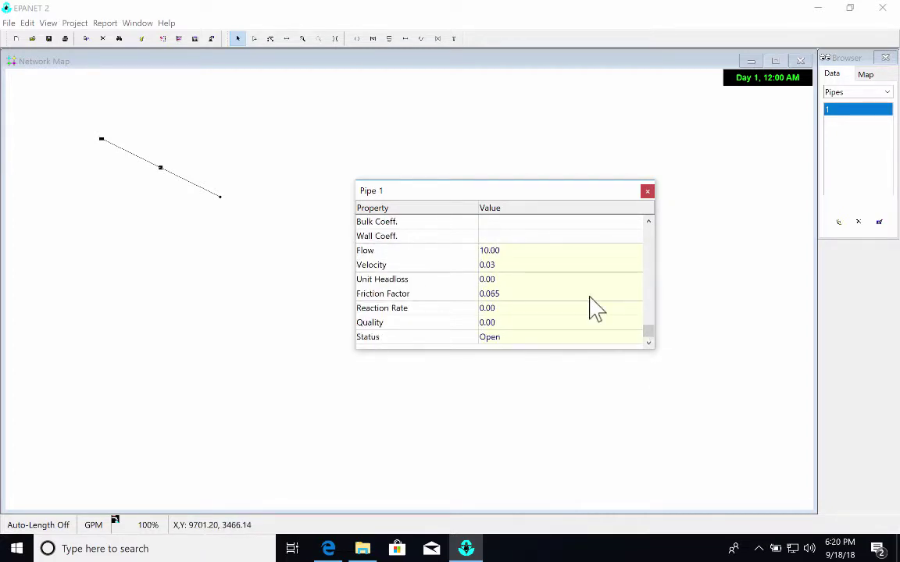
Exit EPANET without saving the changes to the current project
click(9, 24)
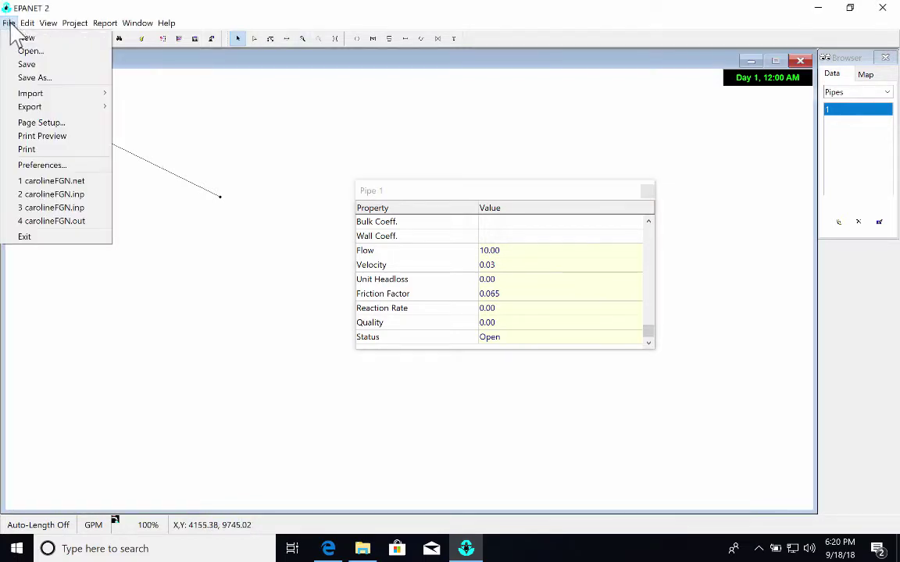
click(46, 239)
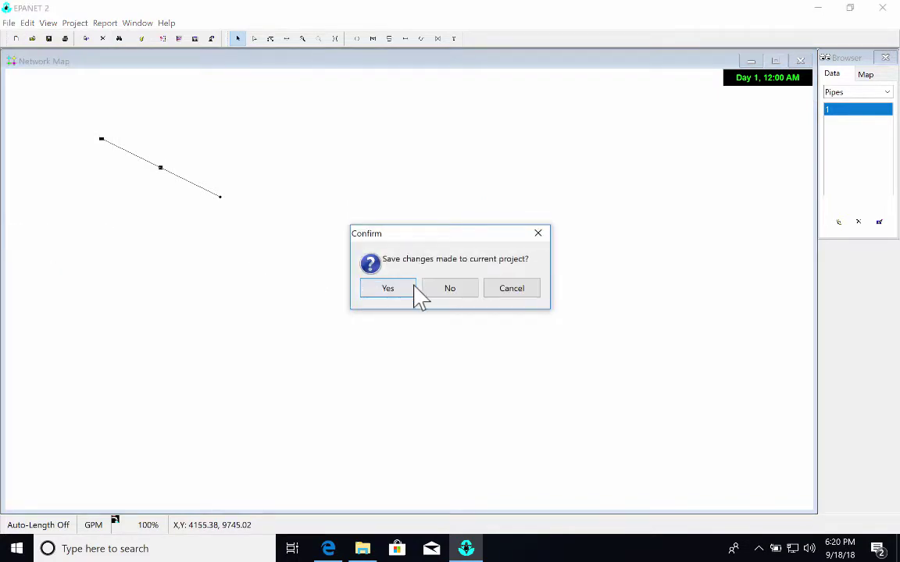
click(446, 292)
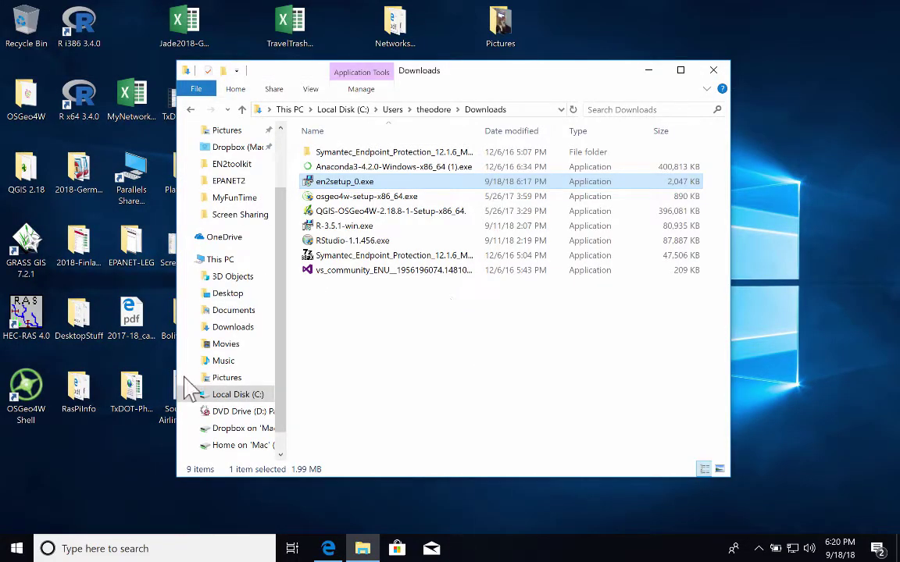
Find the EPANET 2.0 program folder among the installed Windows apps and expand it to view its entries
click(17, 549)
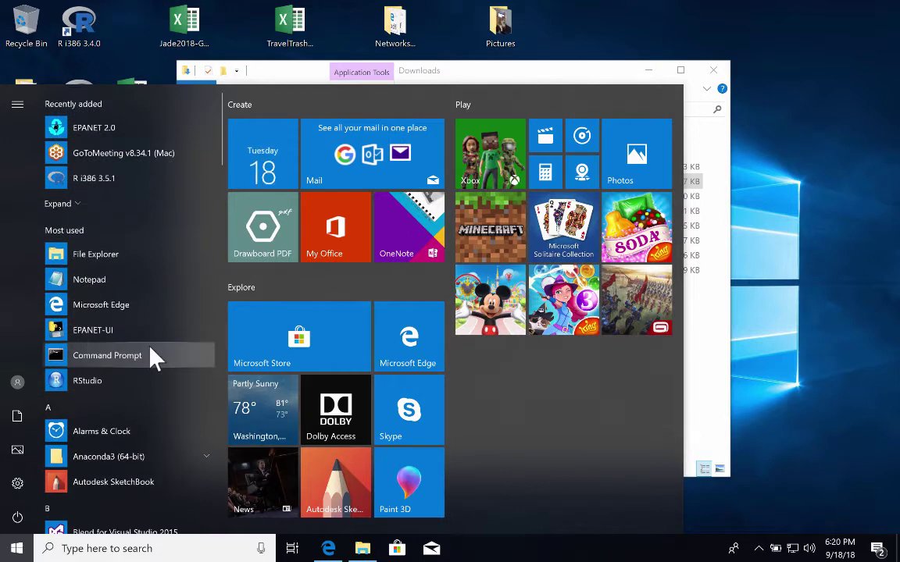
scroll(153, 358, down, 5)
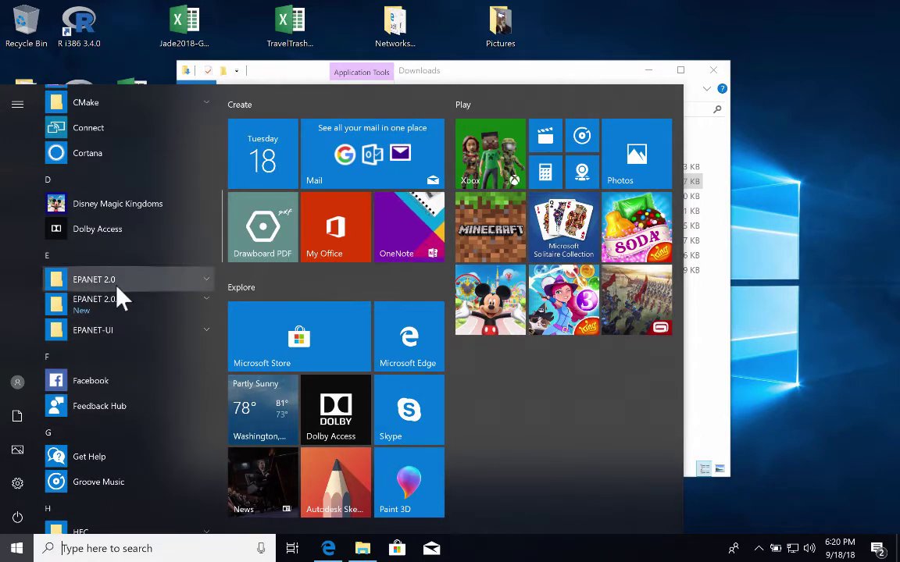
click(205, 280)
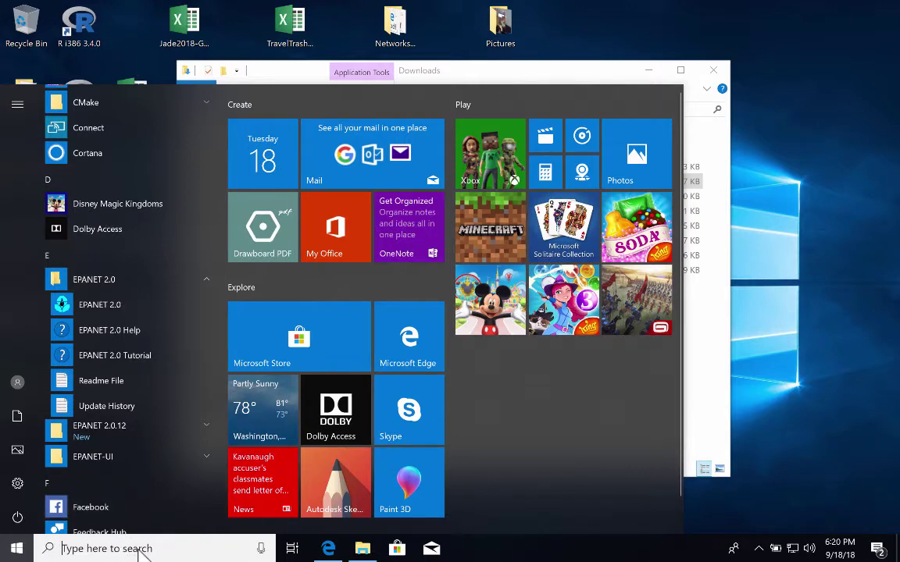
Switch to File Explorer and open the EPANET2 folder in Program Files (x86) on Local Disk (C:) to view its files
click(360, 548)
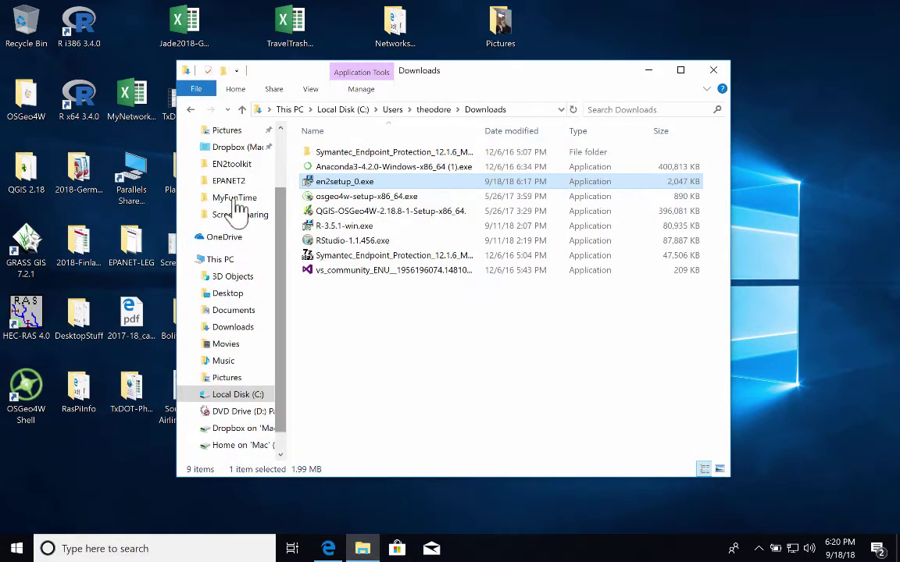
click(243, 396)
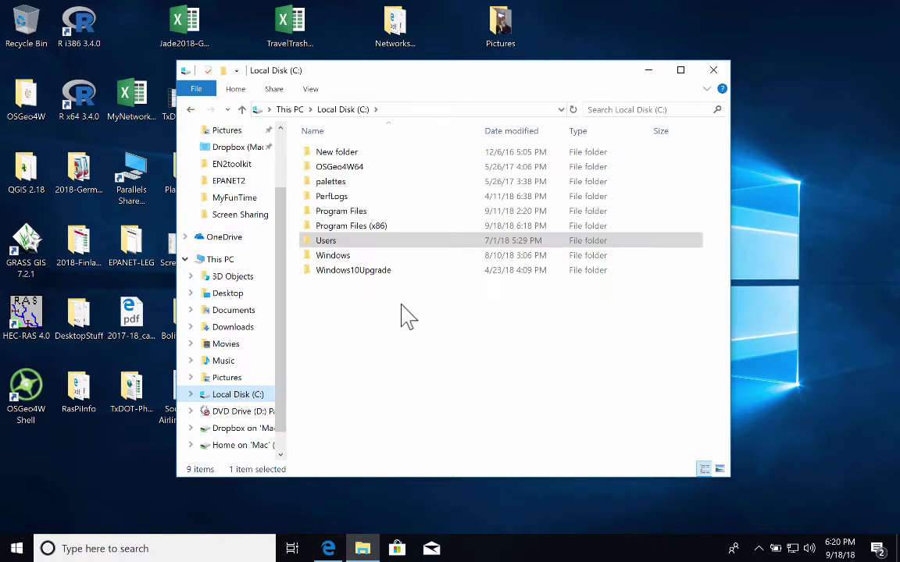
click(369, 229)
double_click(367, 228)
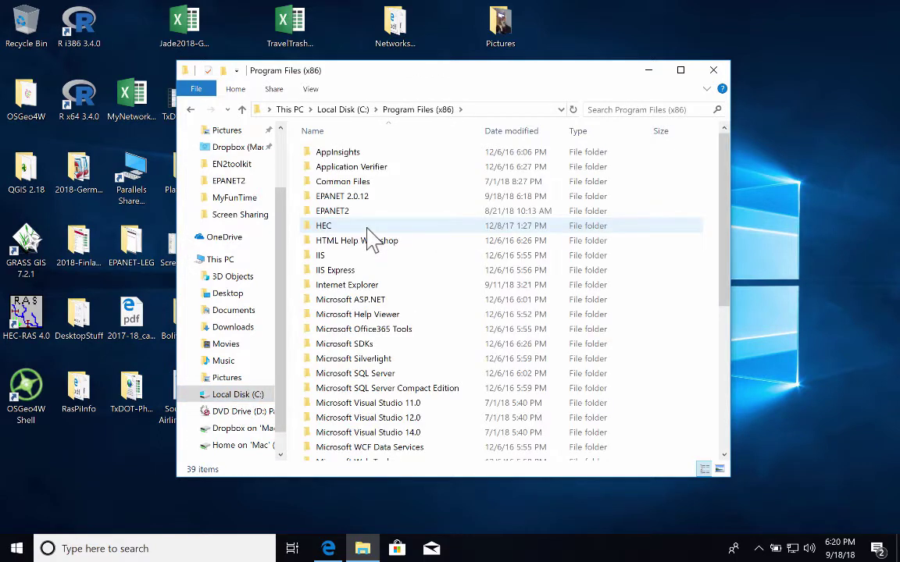
double_click(333, 211)
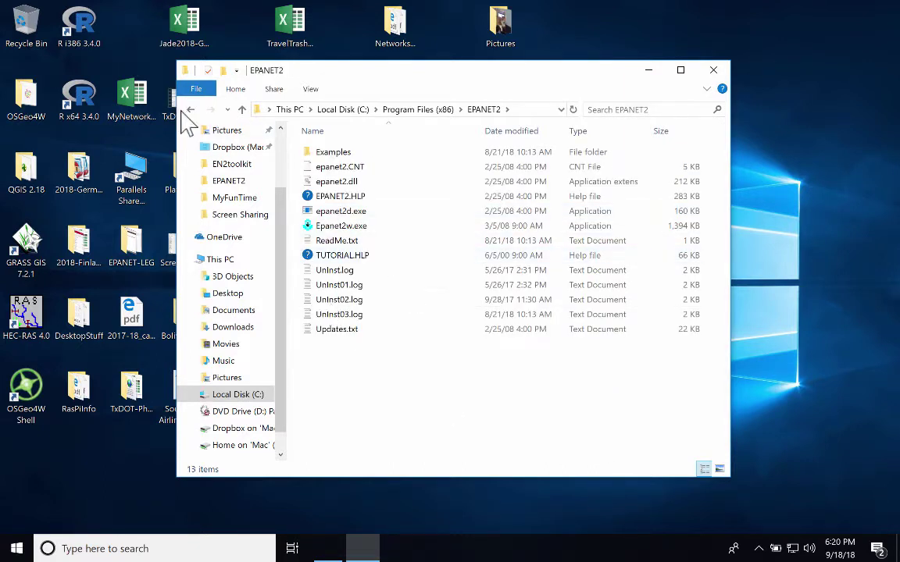
Return to Local Disk (C:) and open the EPANET 2.0.12 folder in Program Files (x86) to view its installed files
click(190, 110)
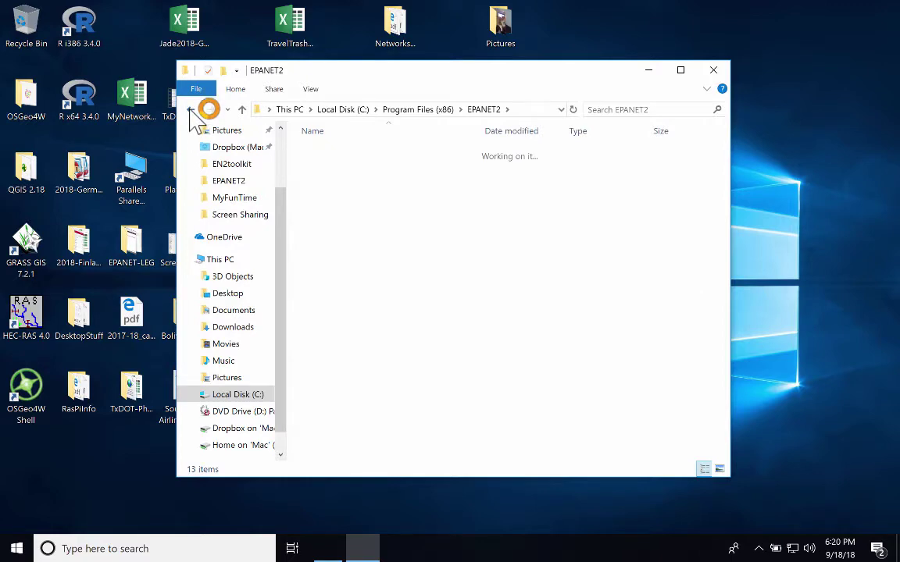
click(190, 109)
click(190, 109)
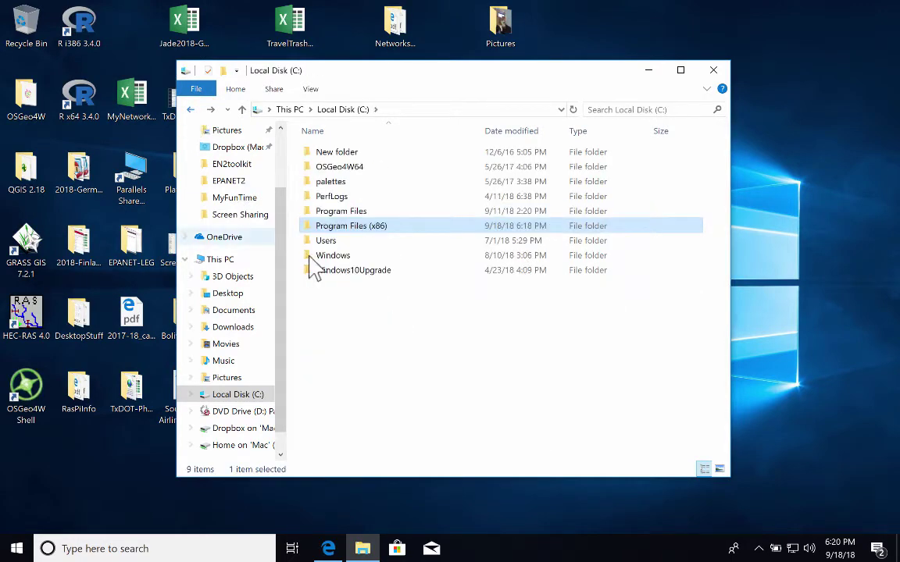
double_click(328, 227)
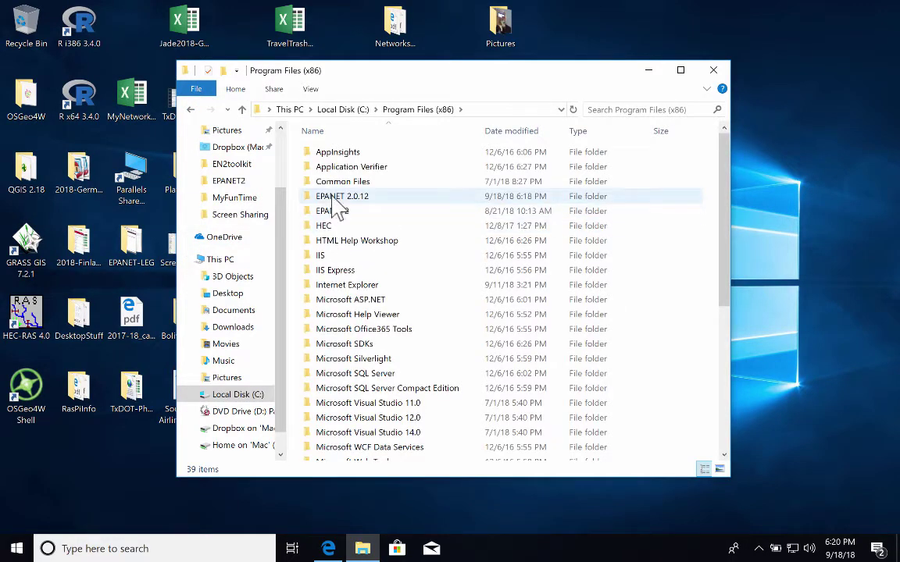
double_click(335, 202)
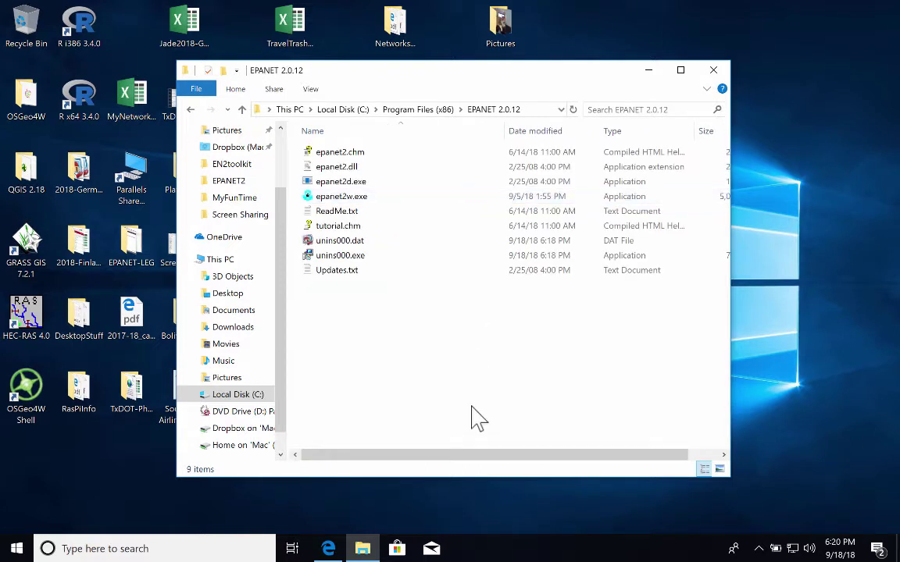